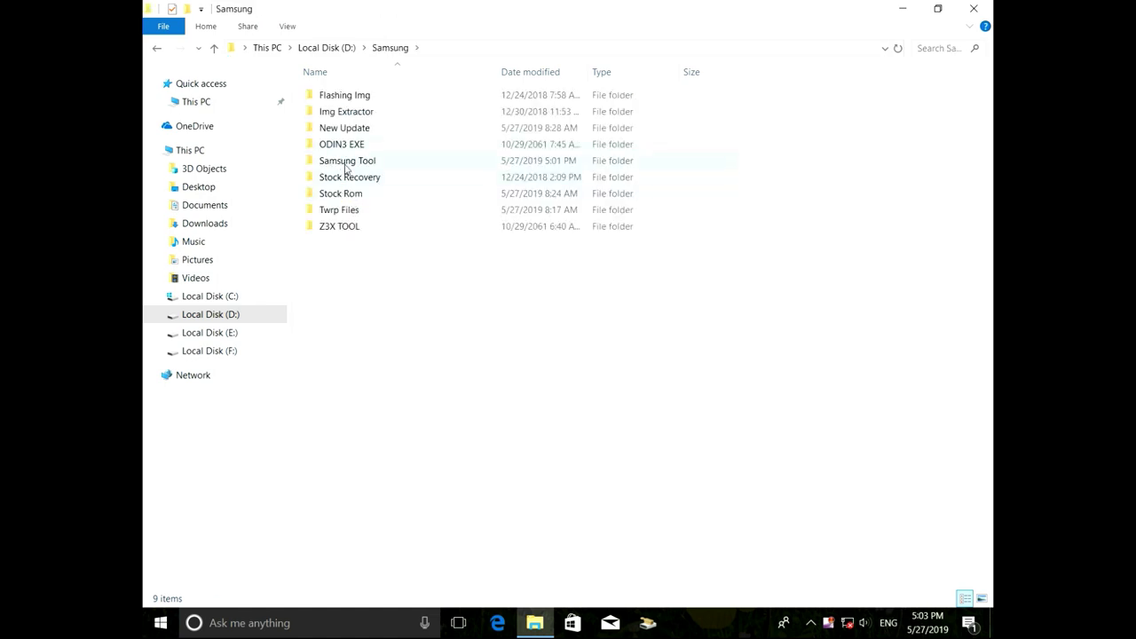
Examine the file name, size and size on disk in the properties of TAR_MD5_PACKAGER.zip in the Samsung Tool folder
double_click(345, 164)
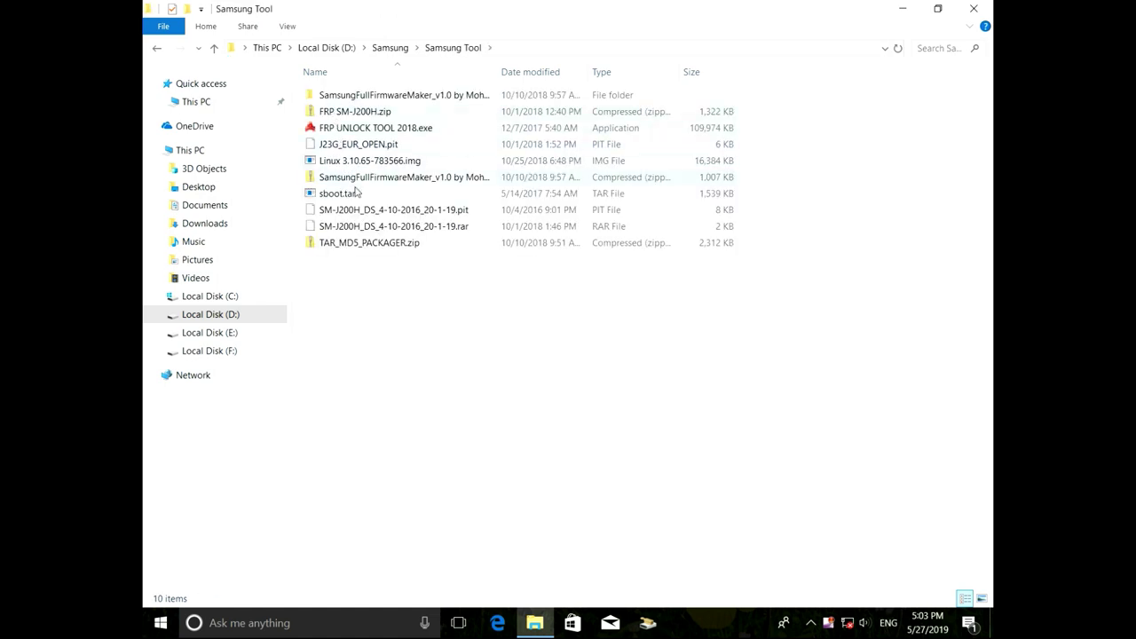
left_click(353, 246)
right_click(354, 246)
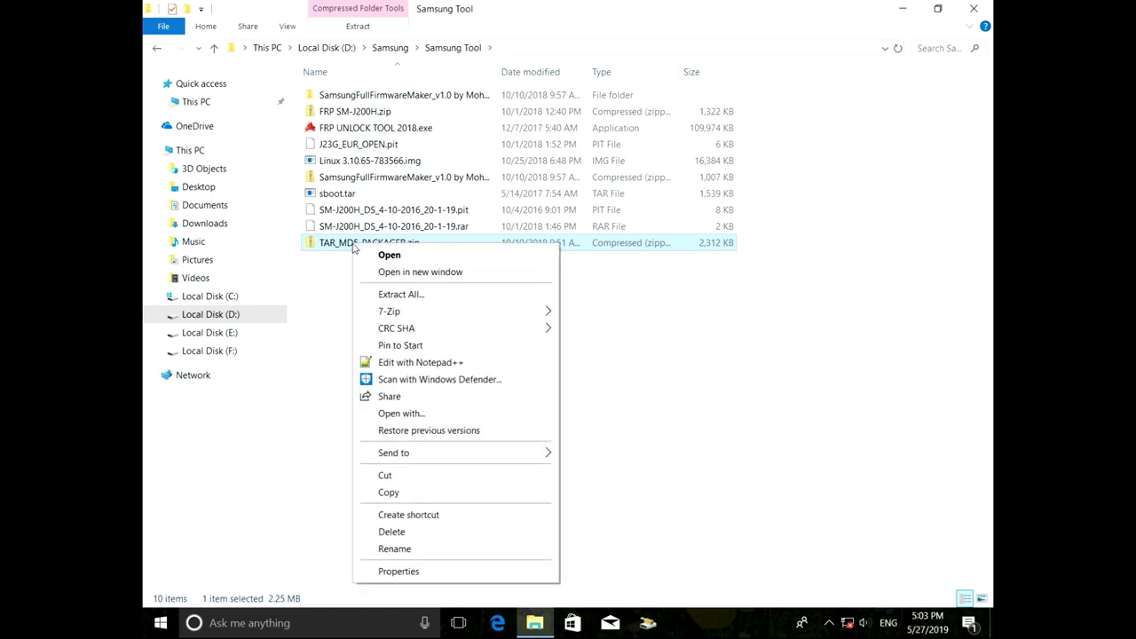
left_click(390, 571)
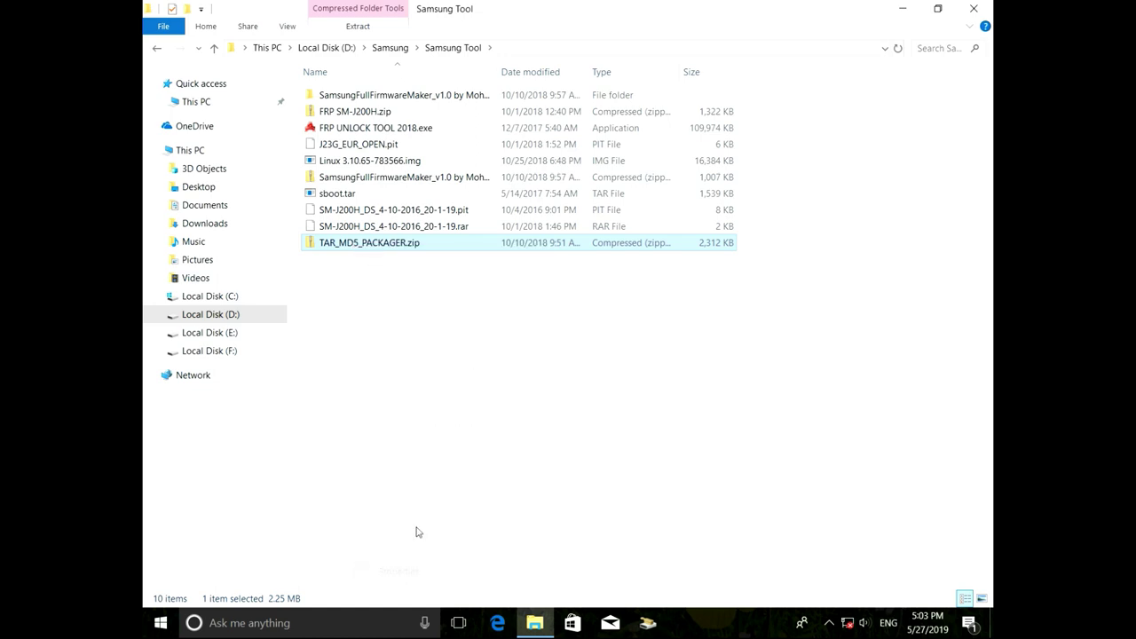
left_click_drag(490, 238, 573, 116)
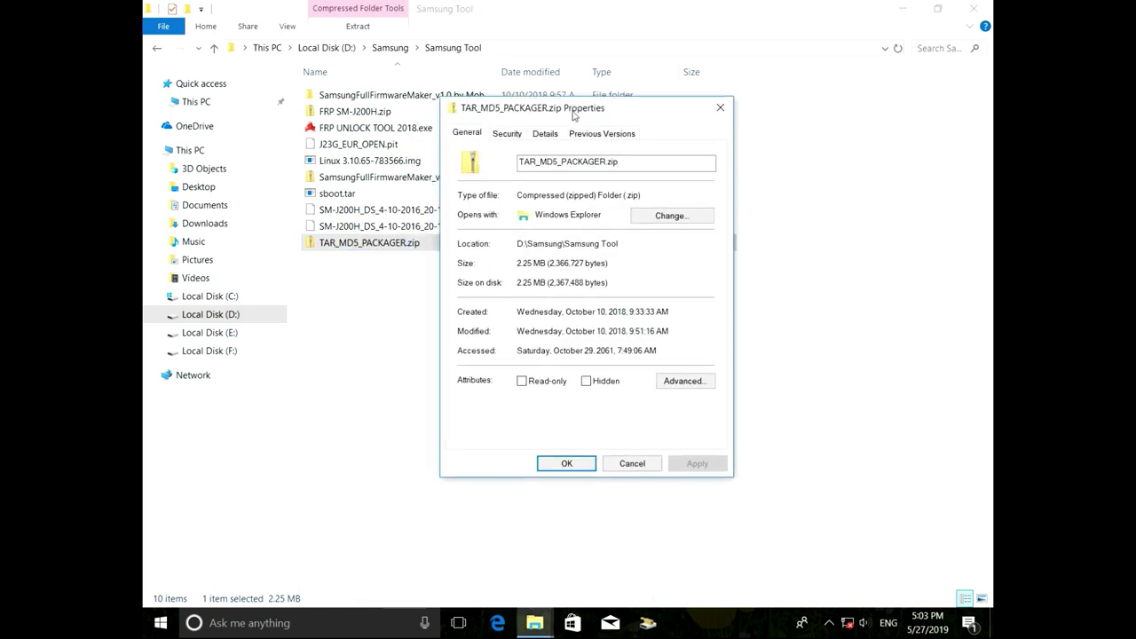
left_click_drag(619, 162, 518, 162)
left_click(649, 156)
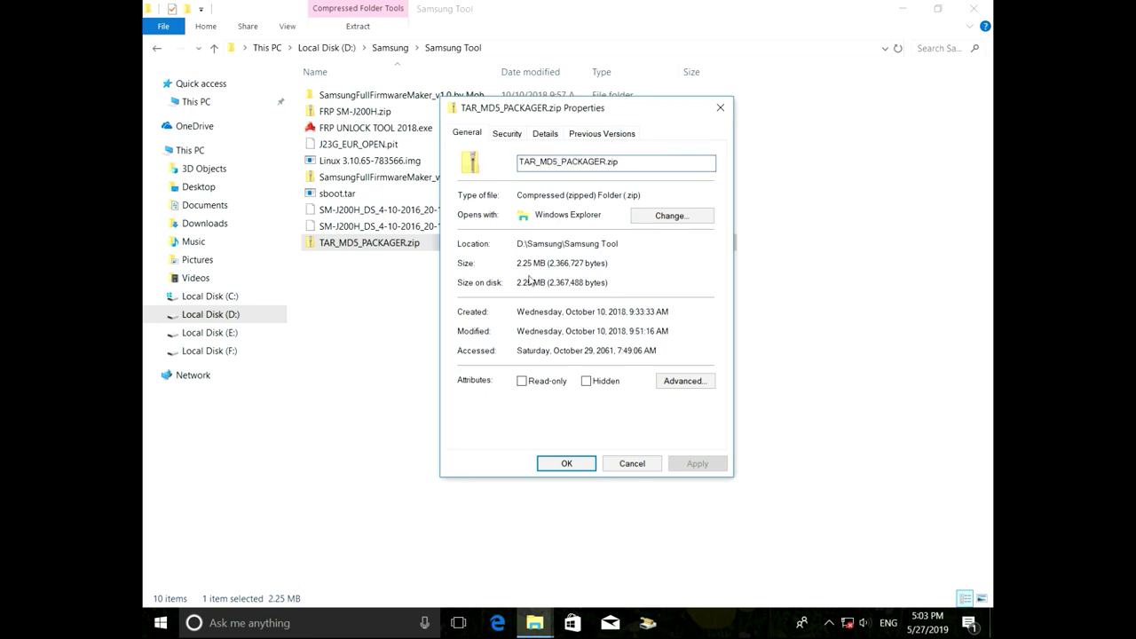
left_click_drag(520, 263, 570, 263)
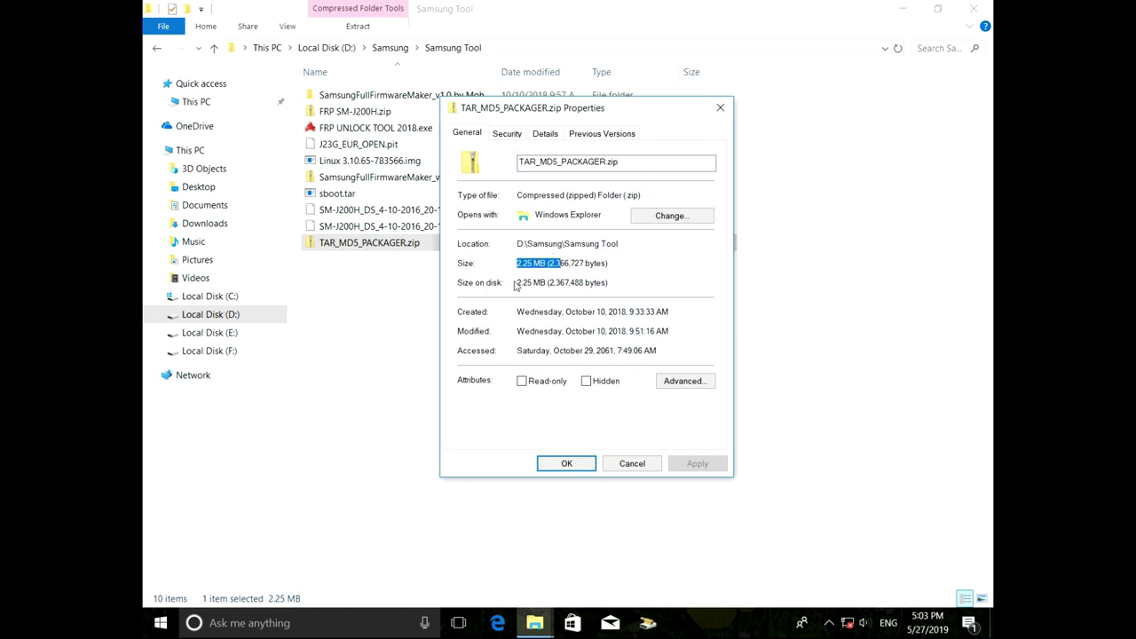
left_click_drag(518, 282, 548, 283)
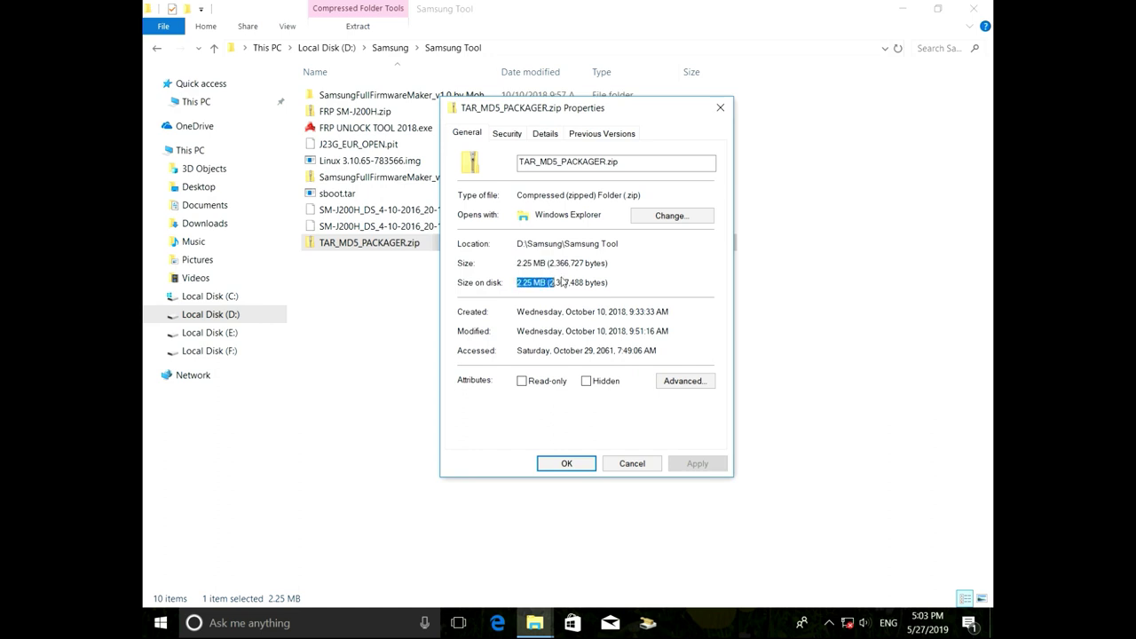
left_click(720, 107)
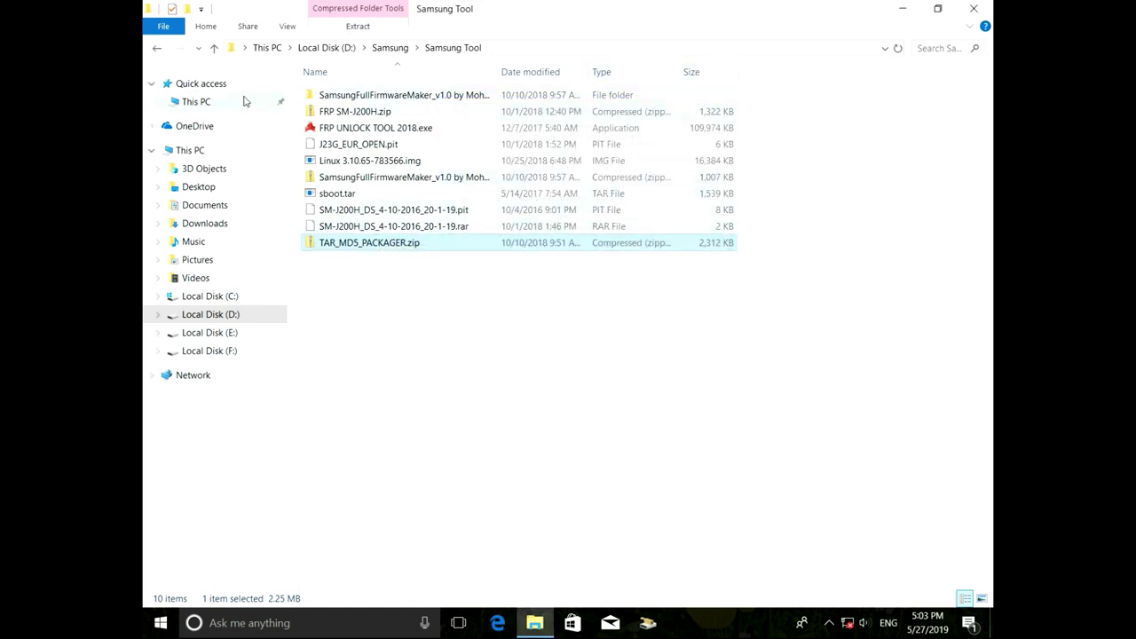
Open the New Update folder inside the Samsung folder on Local Disk (D:)
left_click(155, 49)
left_click(156, 49)
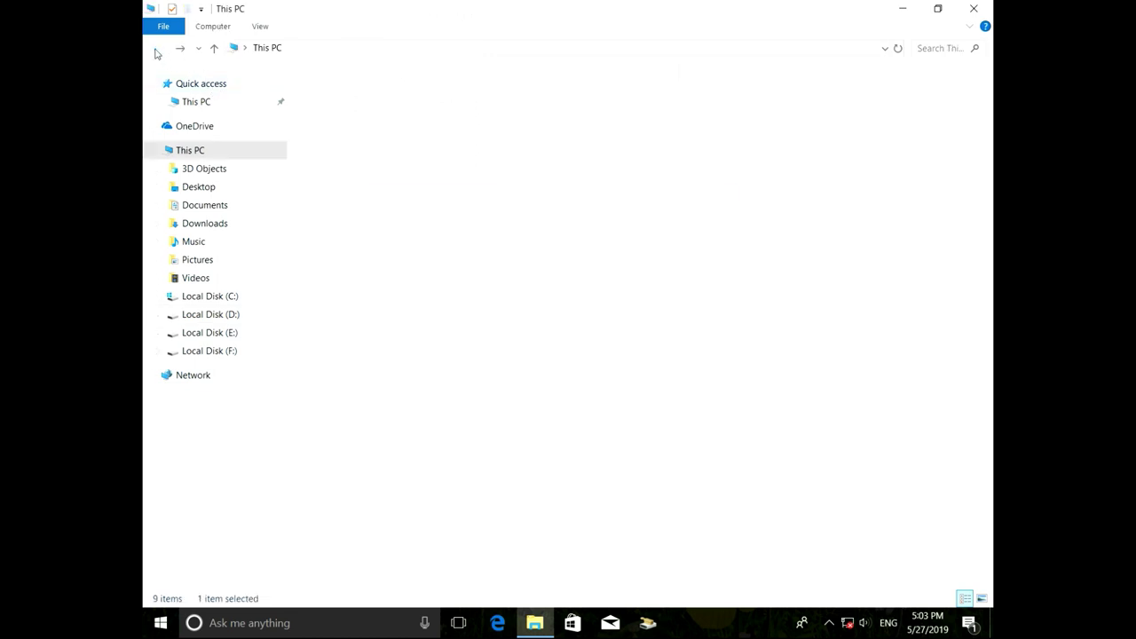
double_click(600, 272)
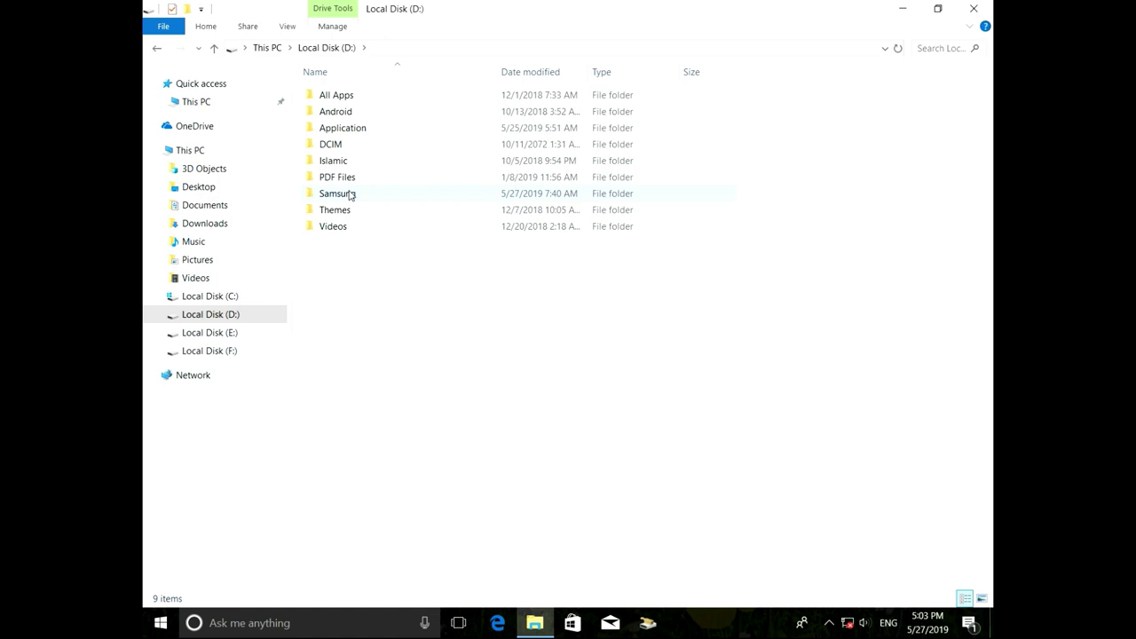
double_click(351, 196)
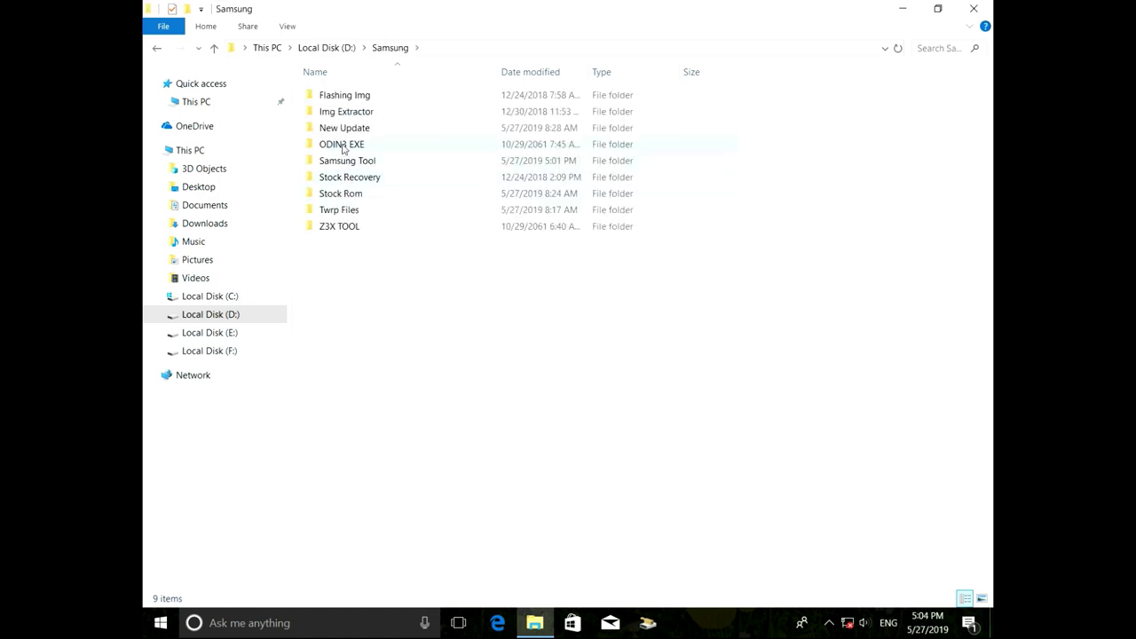
double_click(343, 133)
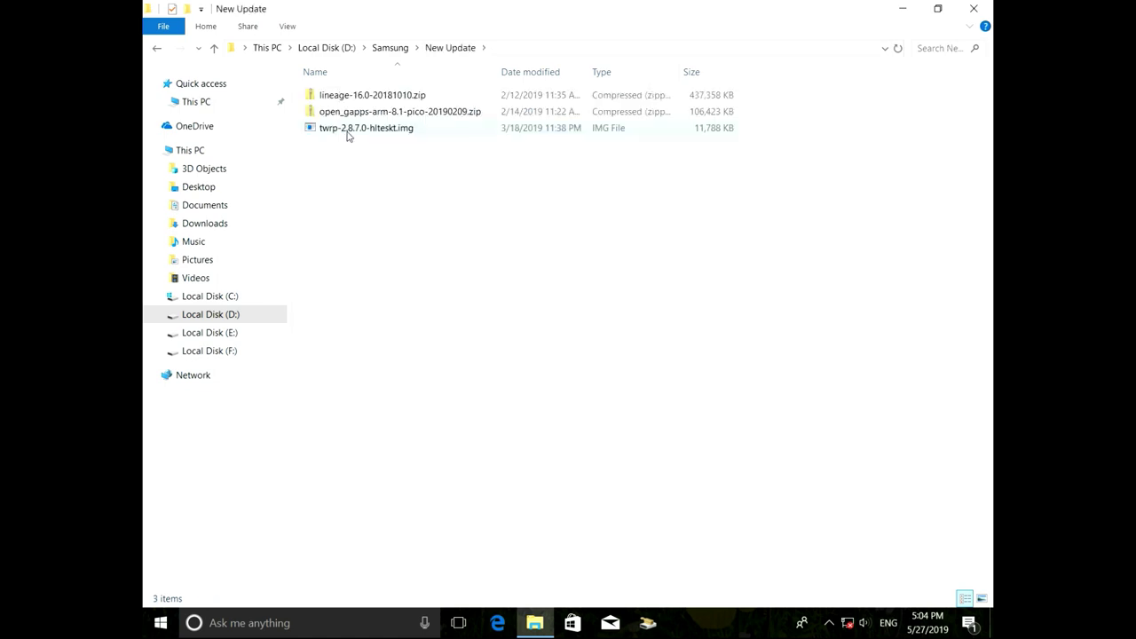
Examine the file name and file type in the properties of twrp-2.8.7.0-hlteskt.img
left_click(372, 131)
right_click(372, 132)
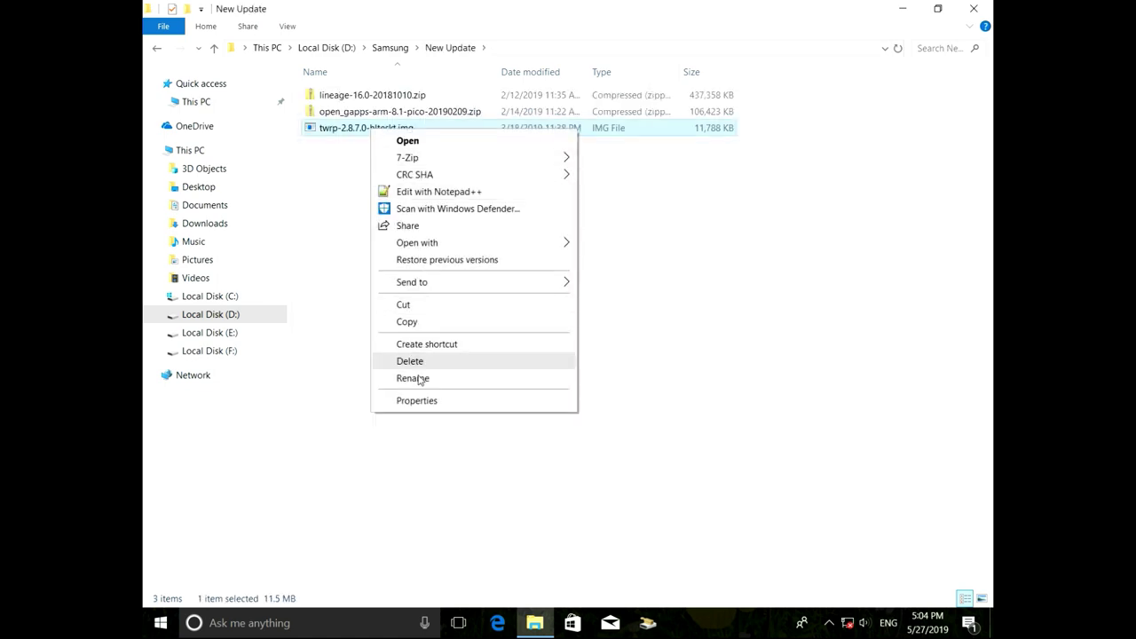
left_click(417, 402)
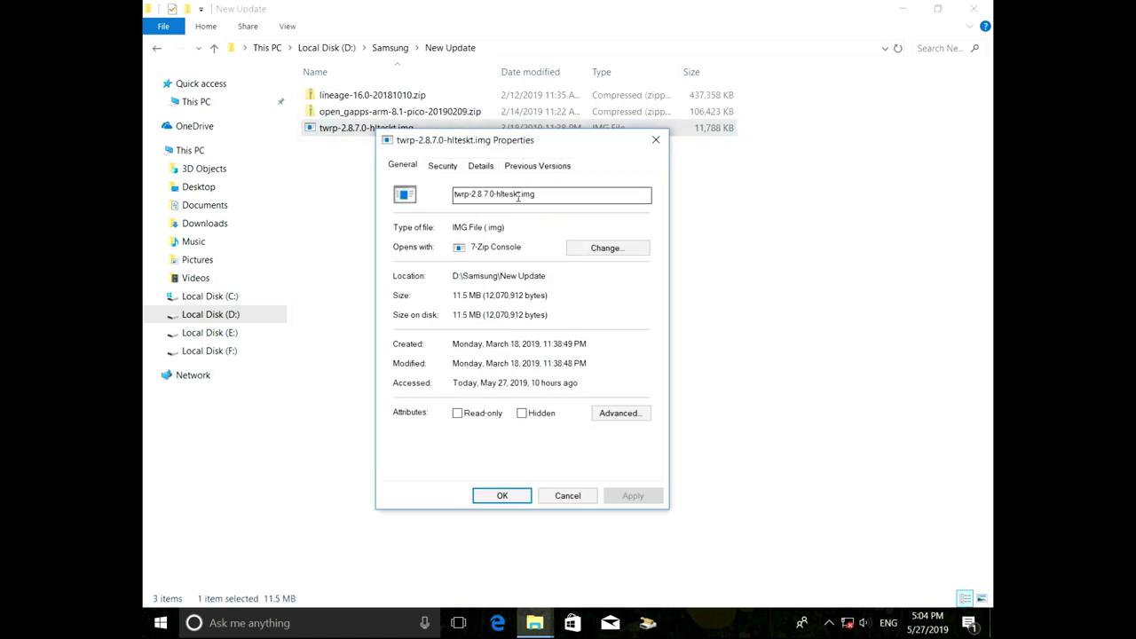
left_click_drag(534, 194, 463, 197)
left_click(535, 194)
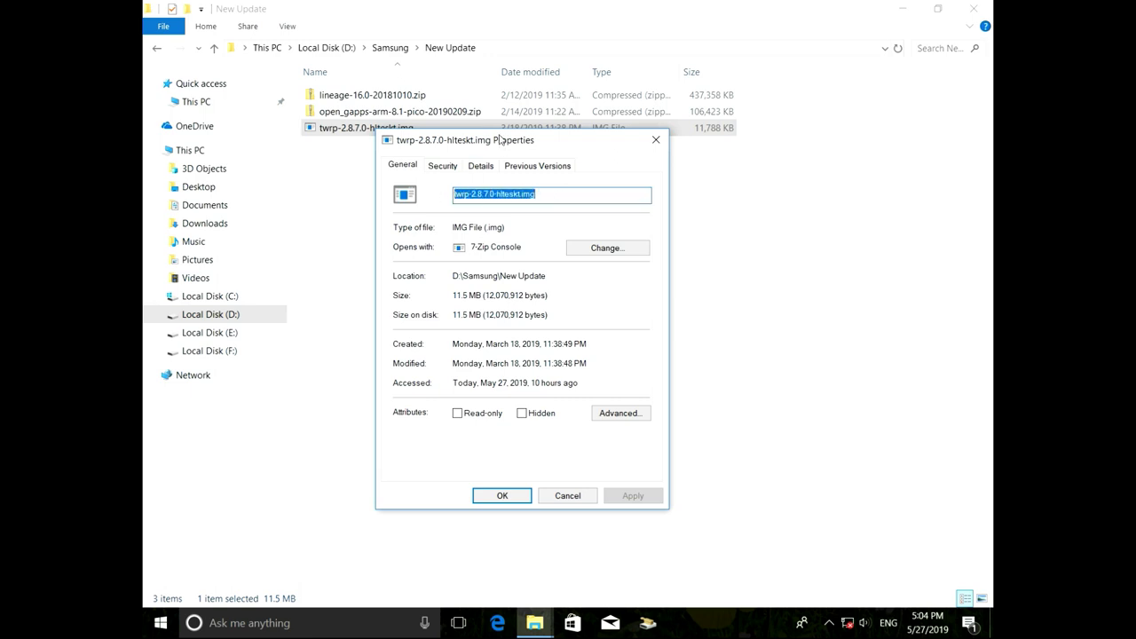
left_click_drag(500, 140, 583, 139)
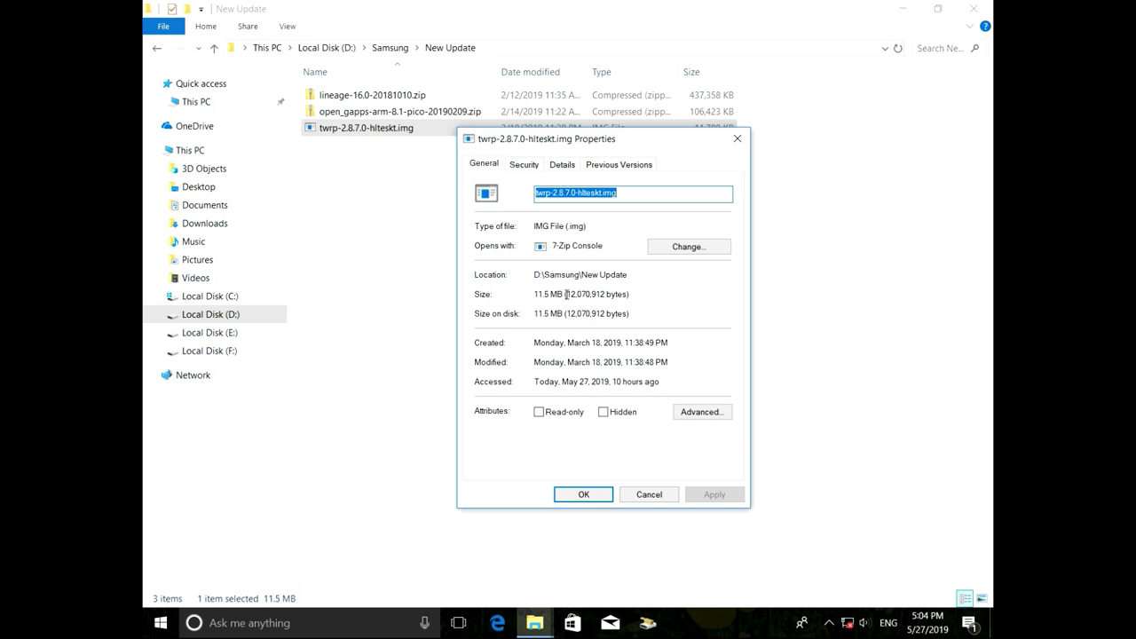
double_click(572, 226)
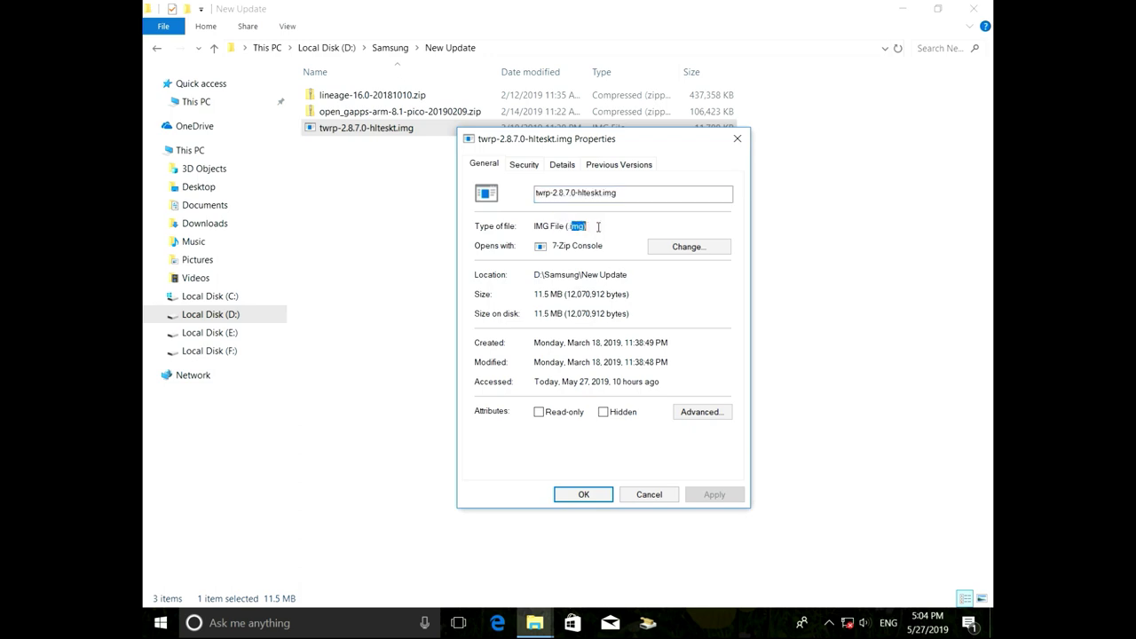
left_click(738, 140)
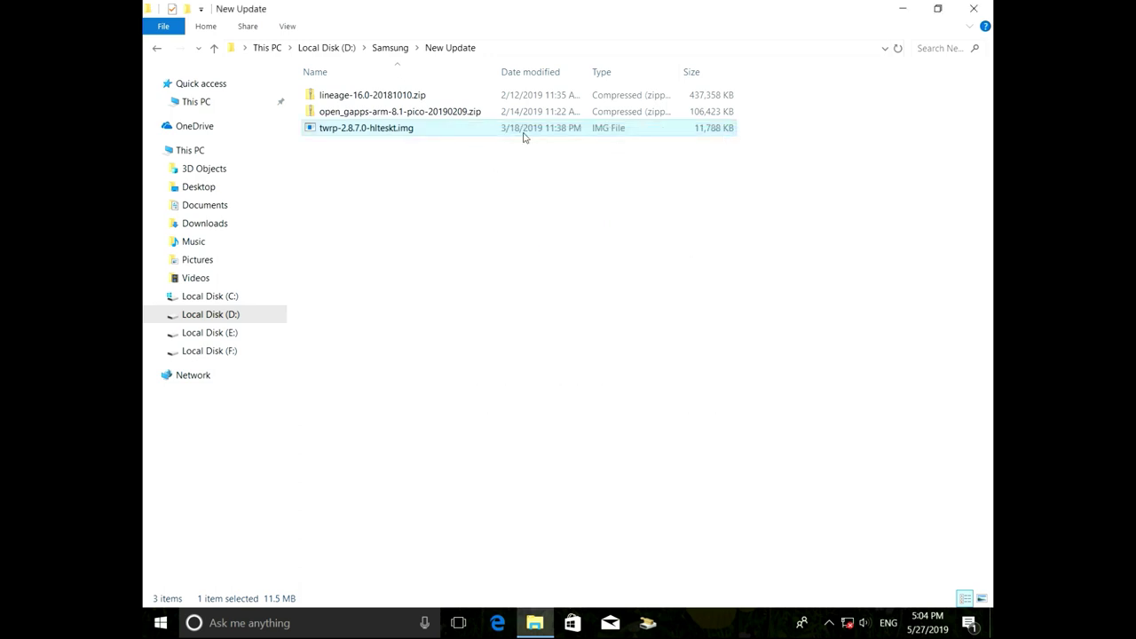
Copy the twrp-2.8.7.0-hlteskt.img file from the New Update folder to the clipboard
right_click(370, 129)
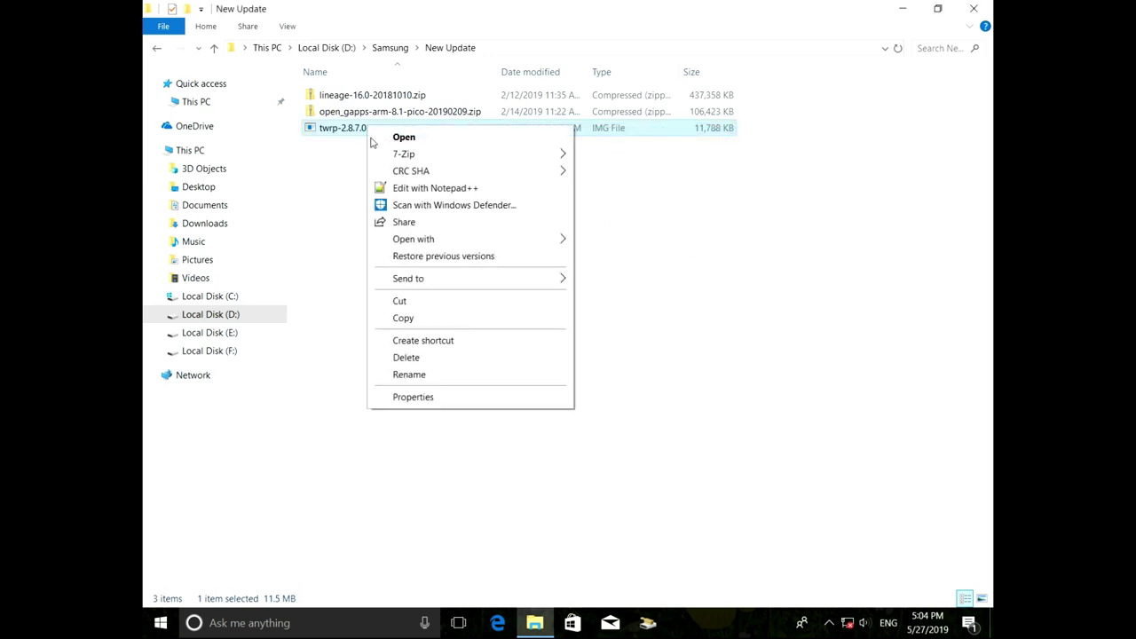
left_click(426, 317)
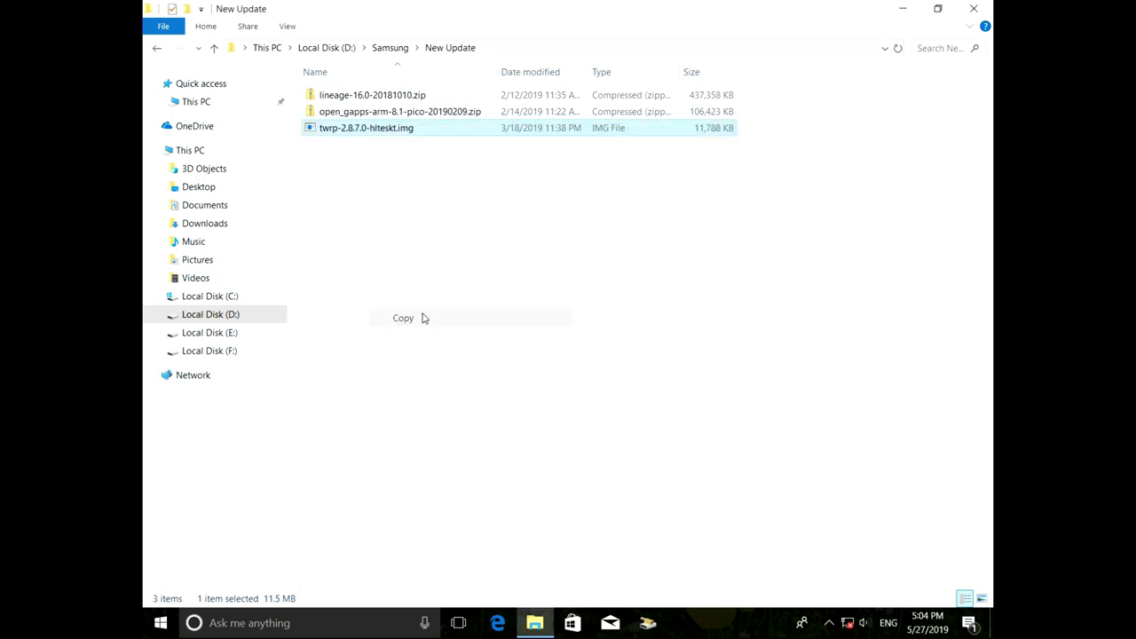
right_click(369, 131)
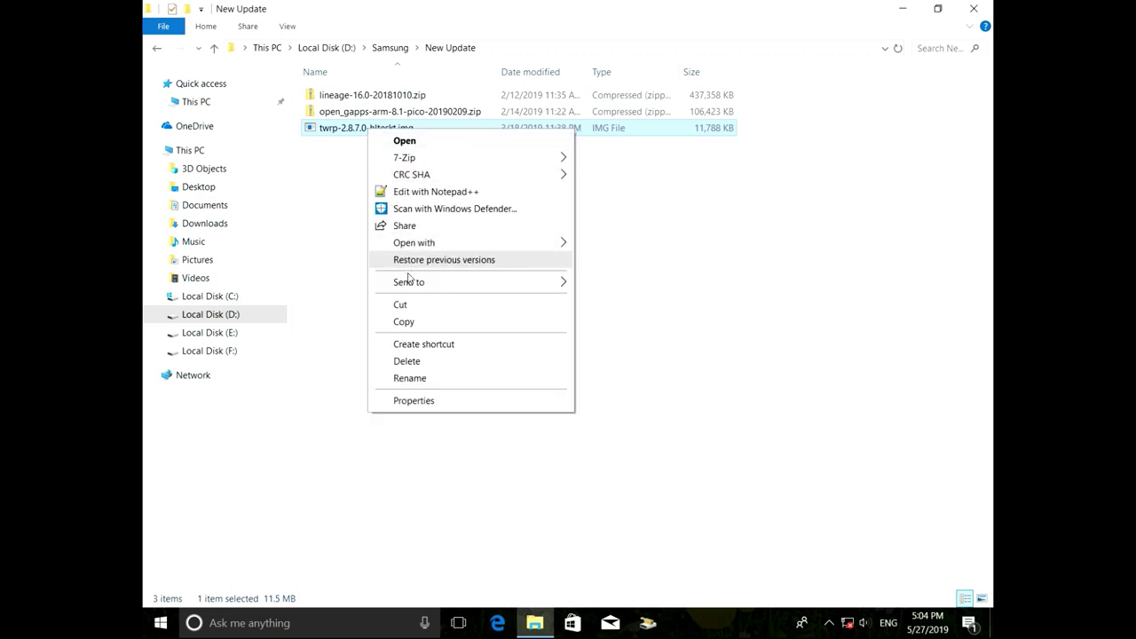
left_click(425, 323)
Extract TAR_MD5_PACKAGER.zip from the Samsung Tool folder to D:\Samsung\Samsung Tool\TAR_MD5_PACKAGER and close the window with the extracted files
left_click(158, 54)
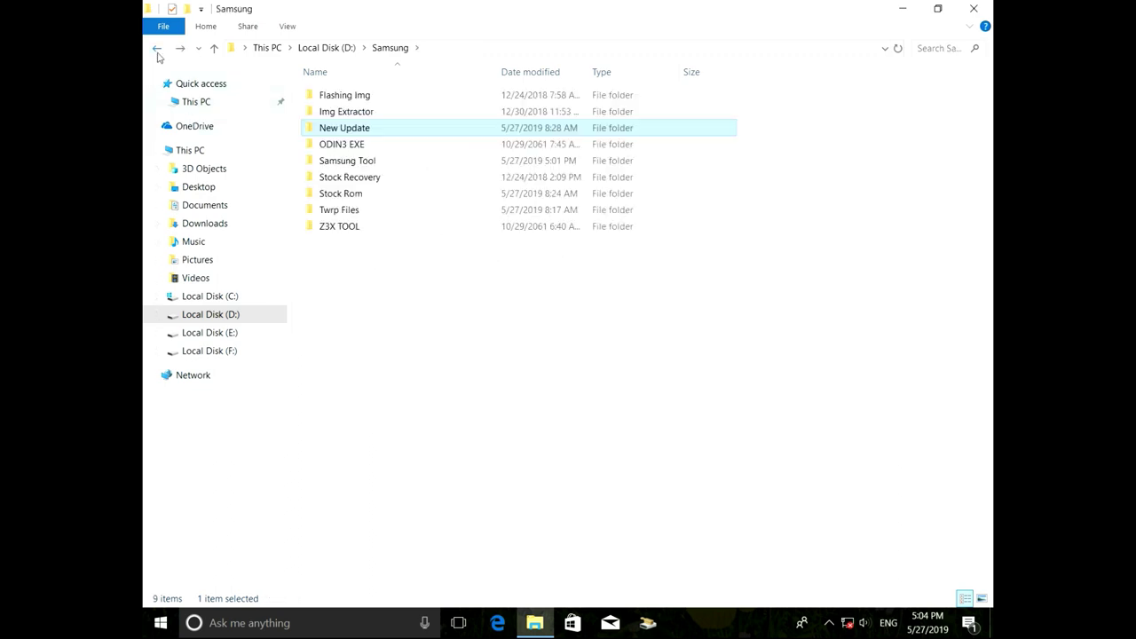
left_click(158, 53)
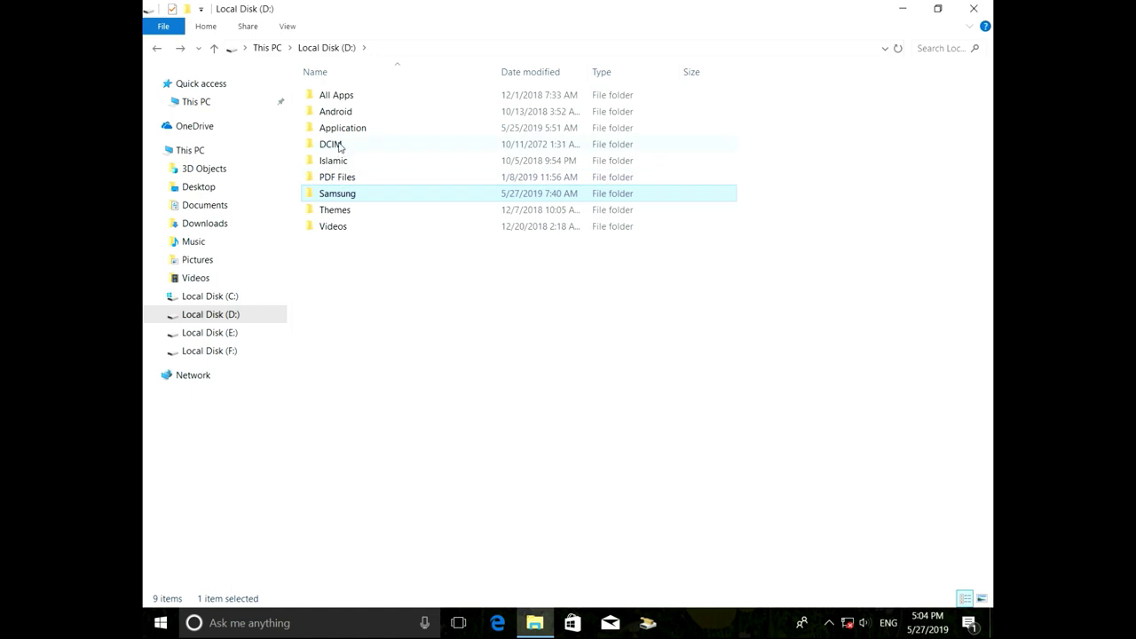
double_click(343, 194)
double_click(351, 161)
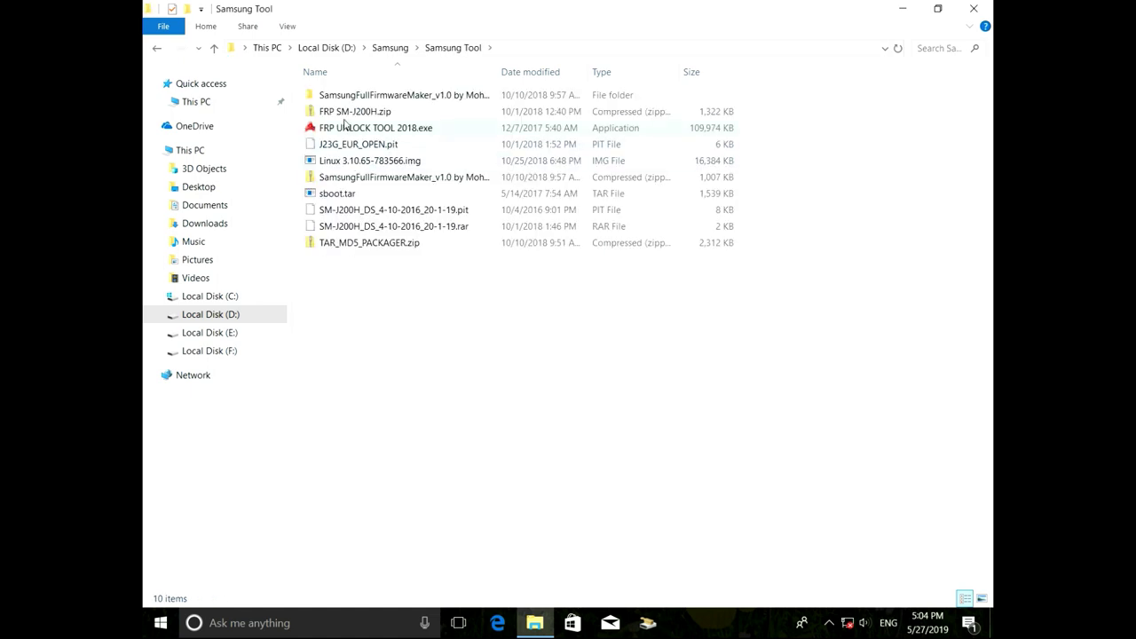
left_click(355, 243)
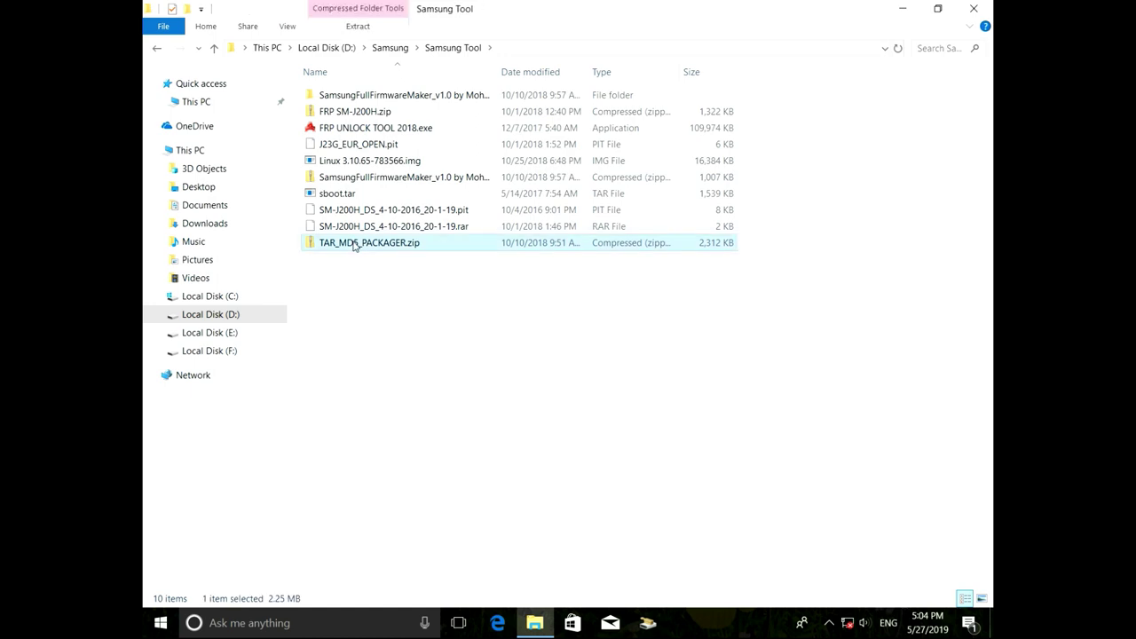
right_click(355, 246)
left_click(425, 284)
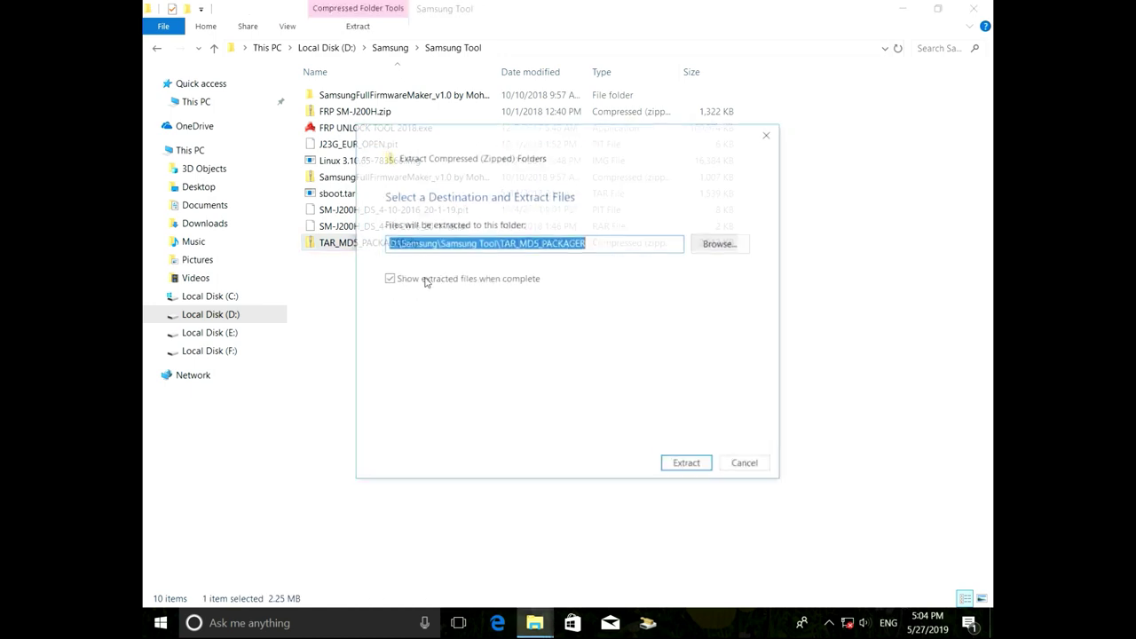
left_click(689, 464)
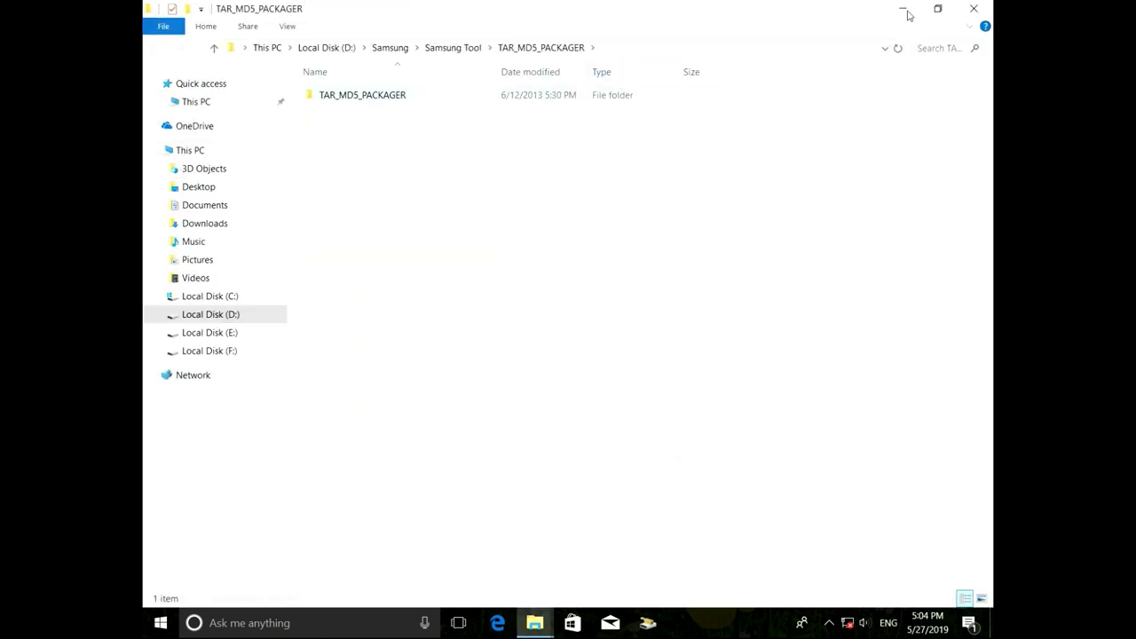
left_click(973, 9)
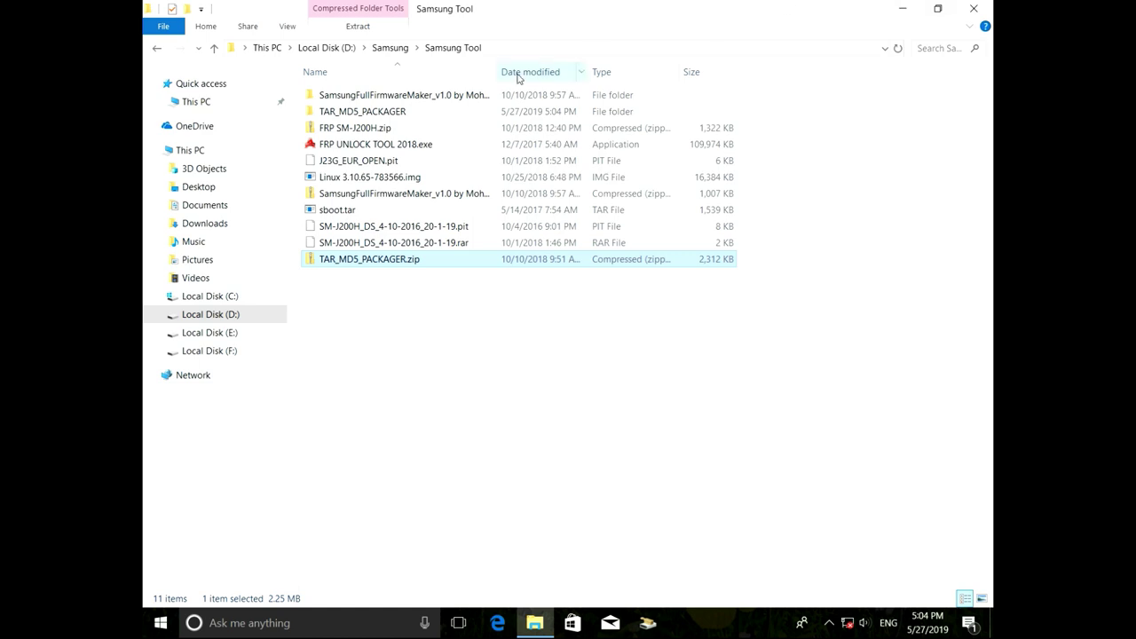
Paste the copied TWRP image into the parts folder inside the extracted inner TAR_MD5_PACKAGER folder
double_click(342, 113)
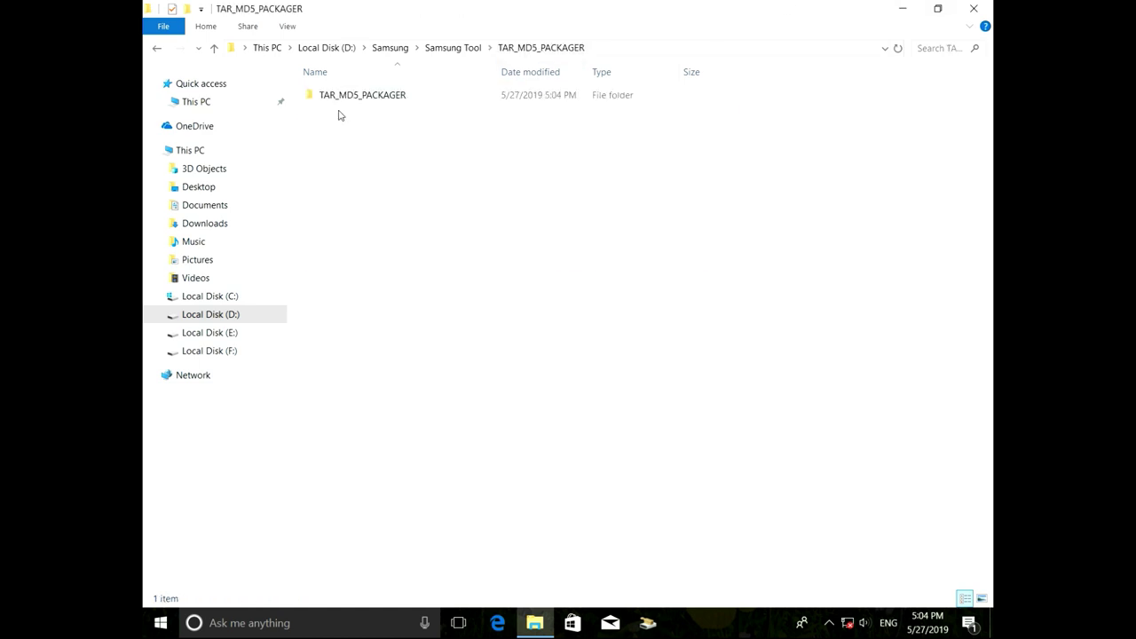
double_click(364, 96)
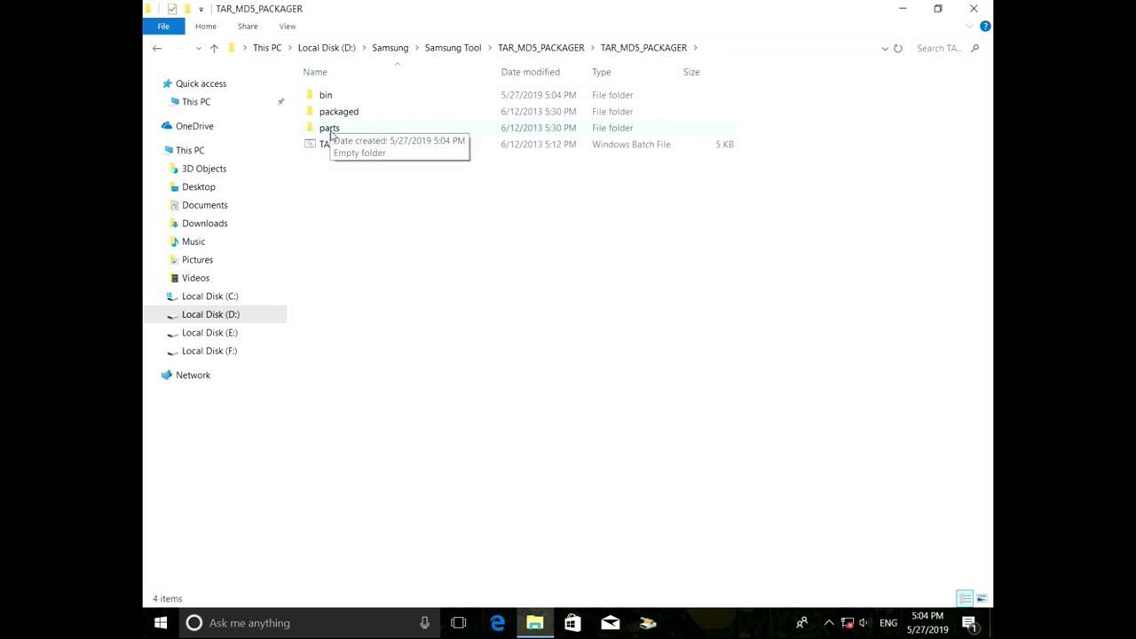
double_click(331, 129)
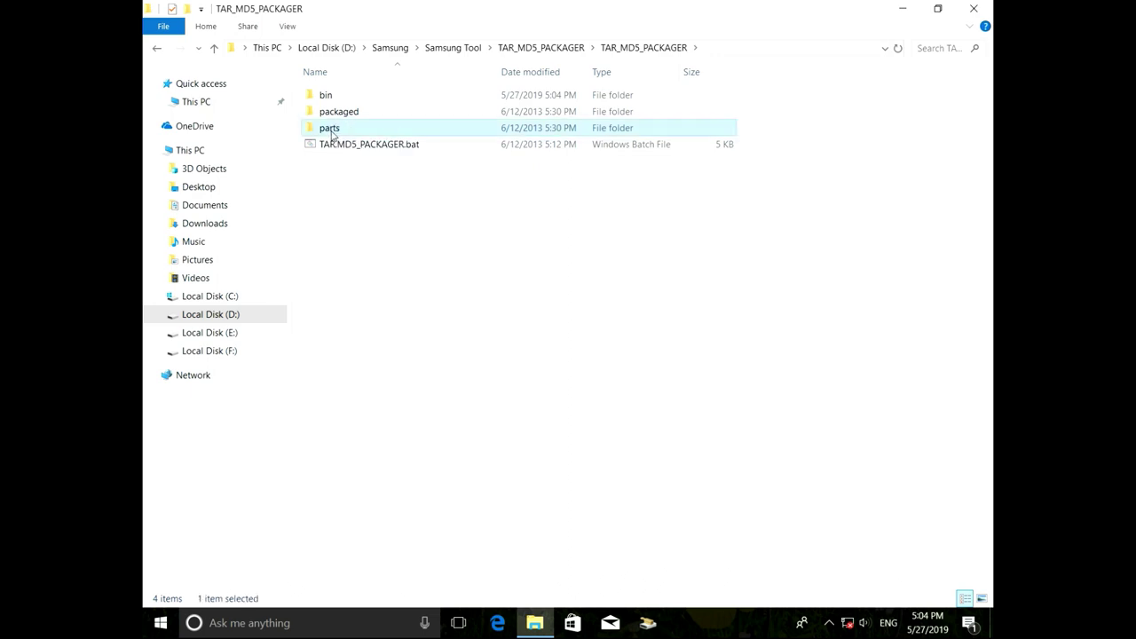
right_click(391, 152)
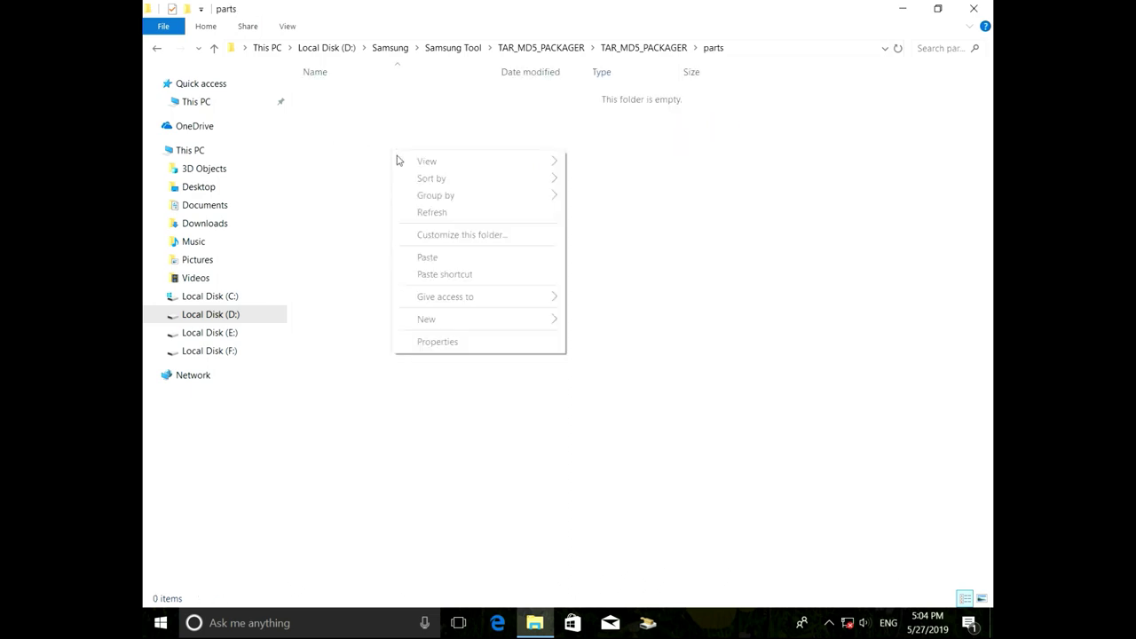
left_click(452, 259)
left_click(390, 121)
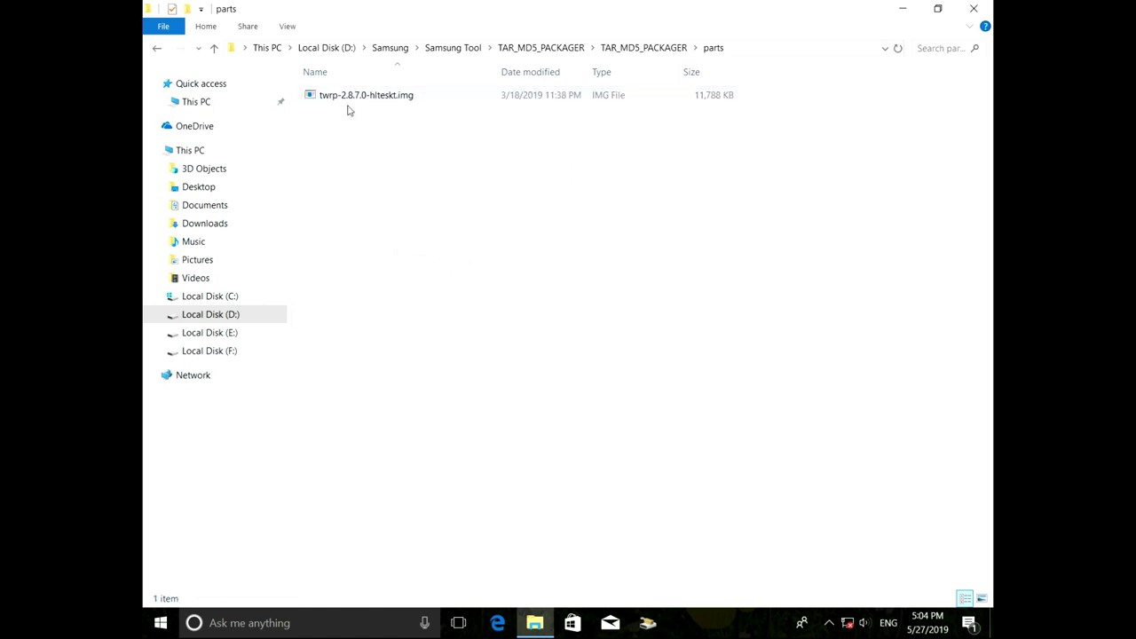
Copy the name of twrp-2.8.7.0-hlteskt.img in the parts folder as text without its extension
left_click(340, 101)
right_click(342, 100)
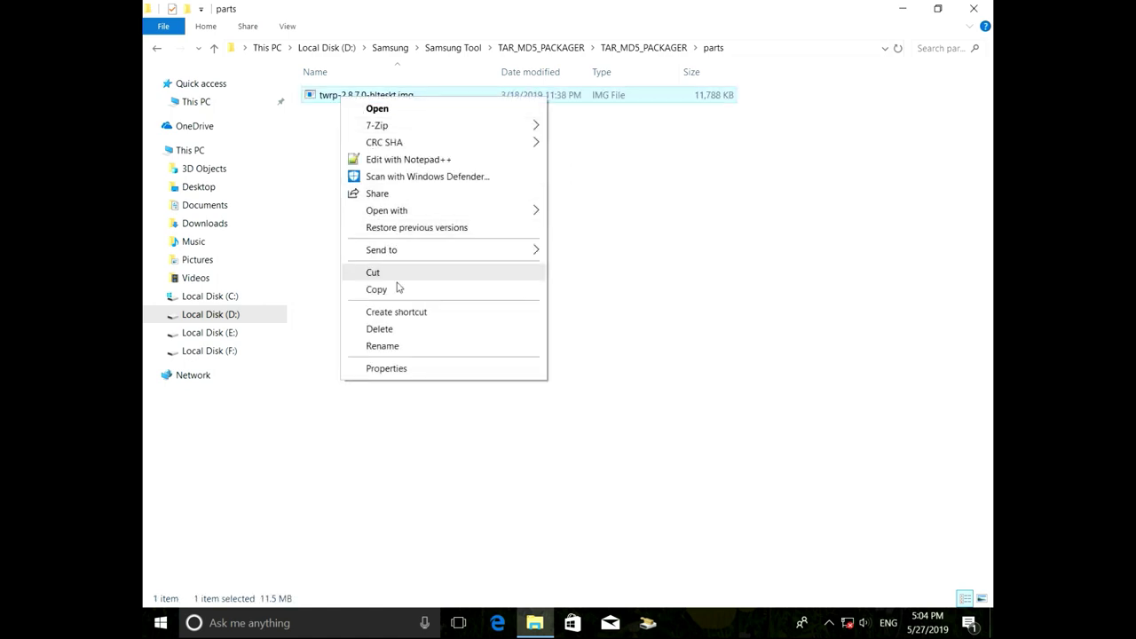
left_click(382, 346)
right_click(349, 95)
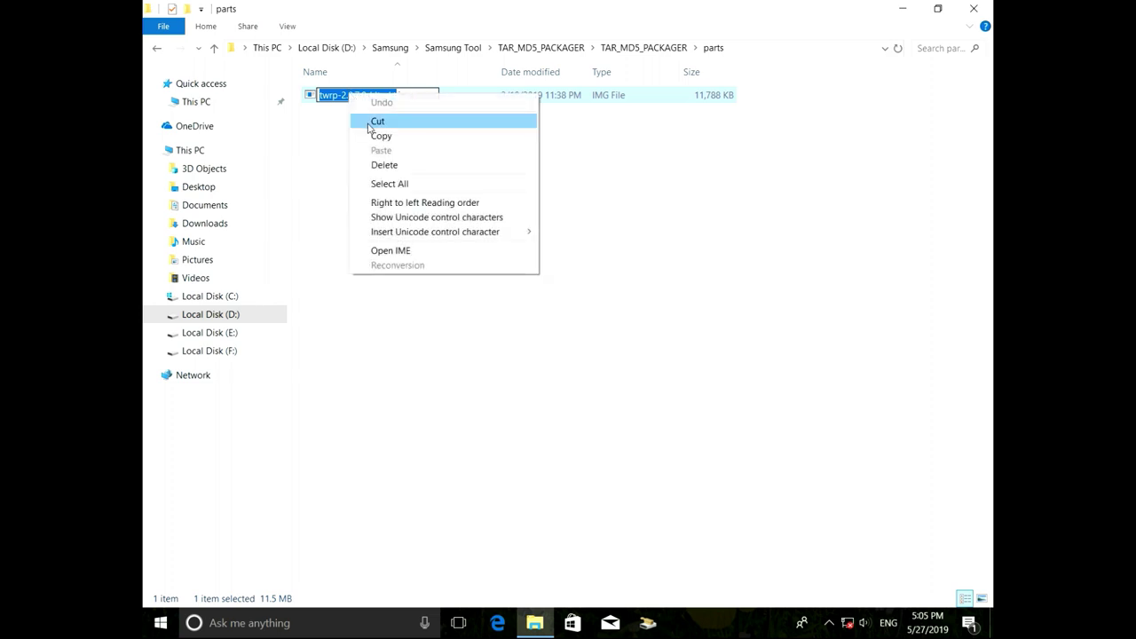
left_click(376, 147)
left_click(416, 187)
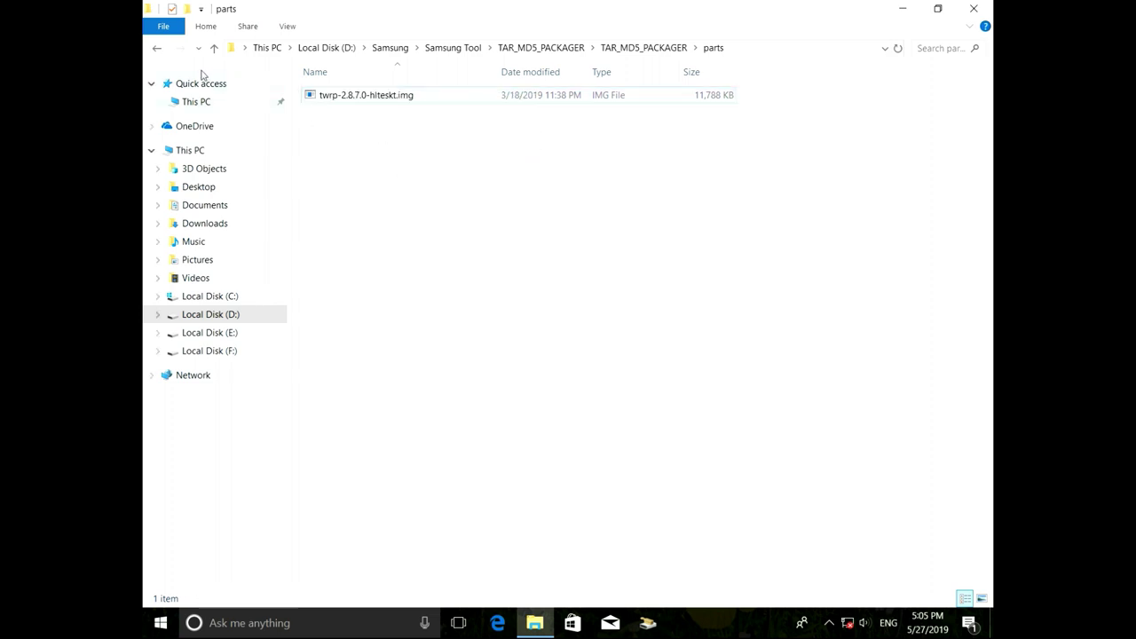
Check the contents of the packaged folder inside TAR_MD5_PACKAGER and return to its parent folder
left_click(158, 49)
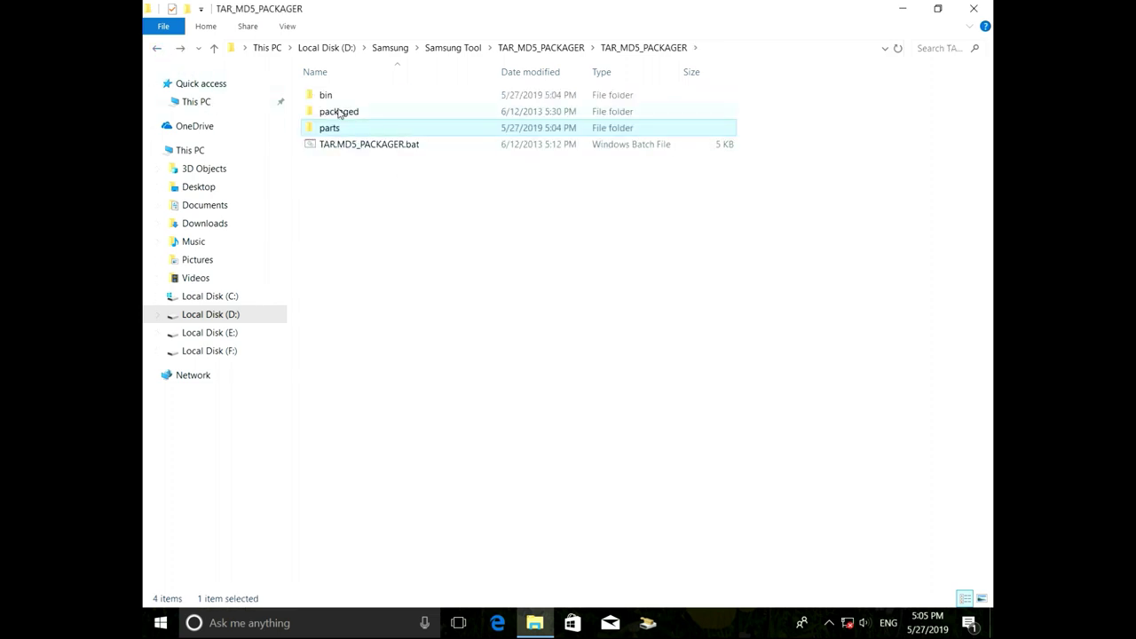
double_click(339, 111)
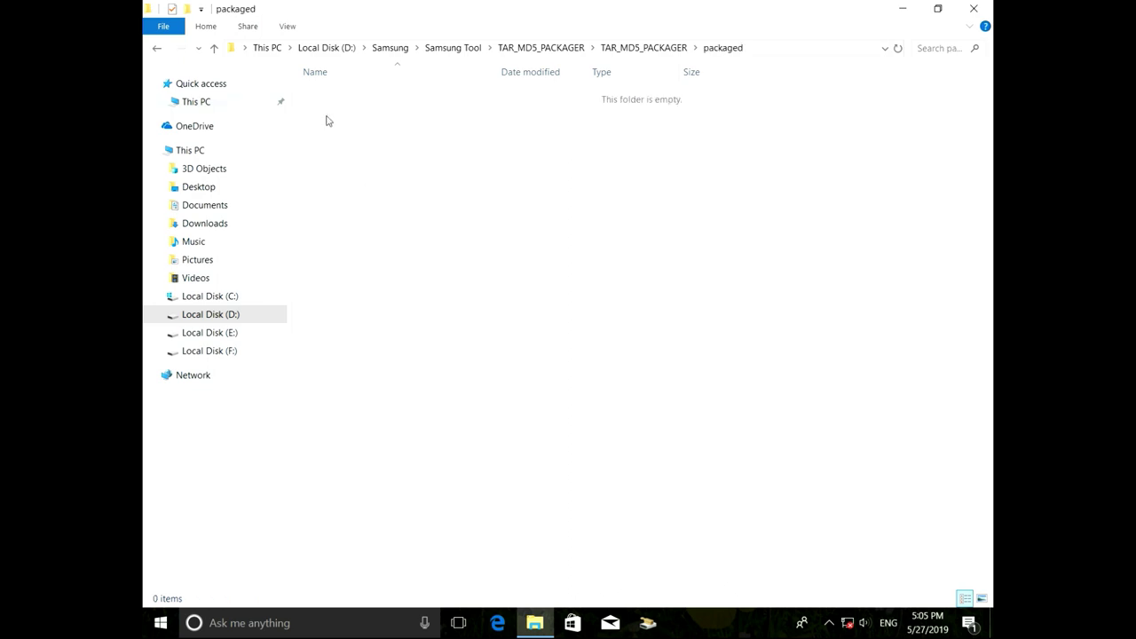
left_click(158, 49)
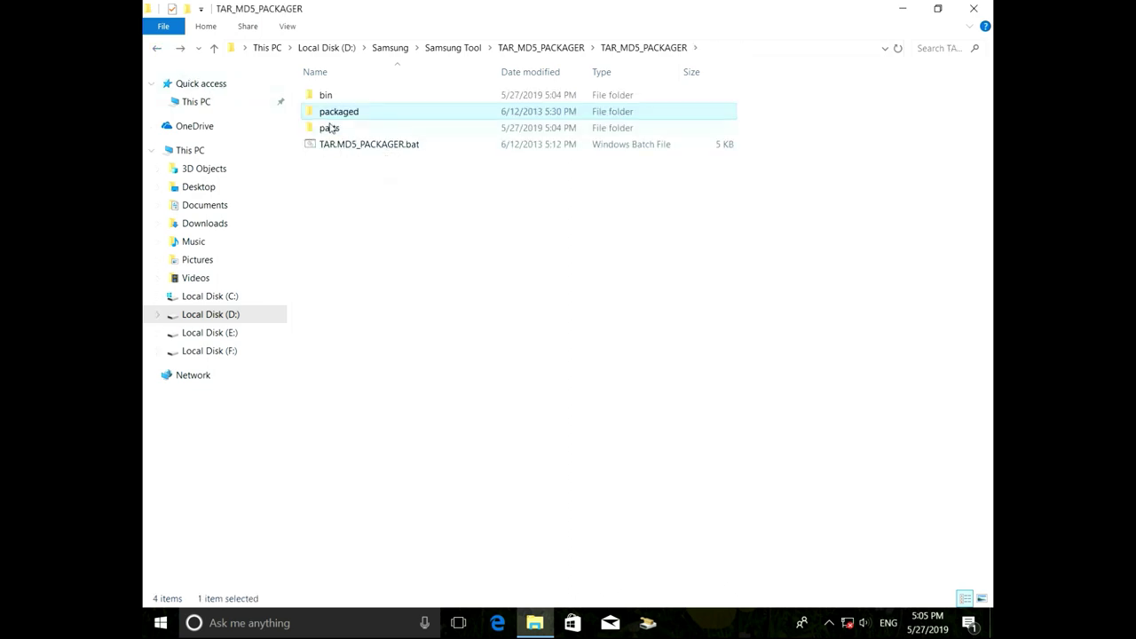
Run TAR.MD5_PACKAGER.bat as administrator and try to make a TAR with option 1, a blank package name and Y to continue
left_click(343, 147)
right_click(343, 146)
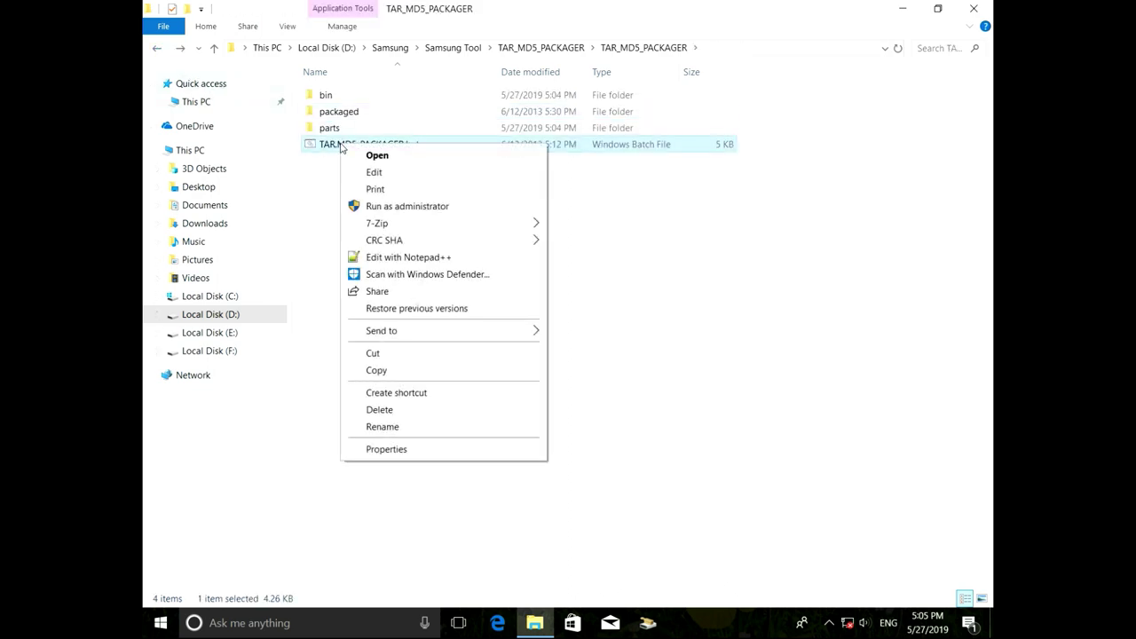
left_click(391, 206)
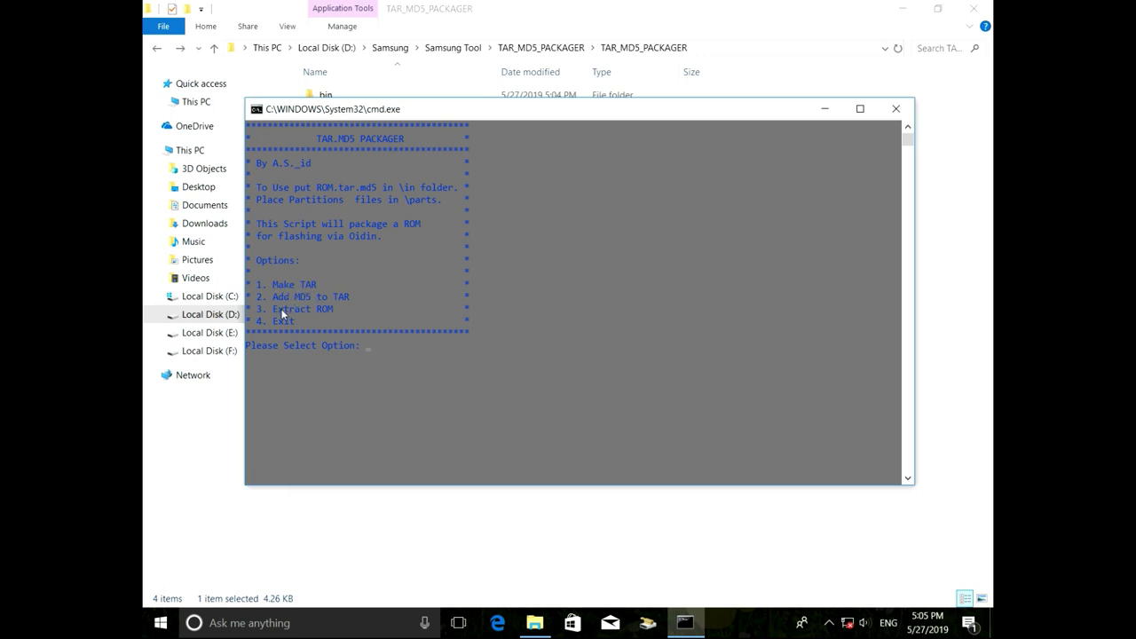
type("1")
key("Return")
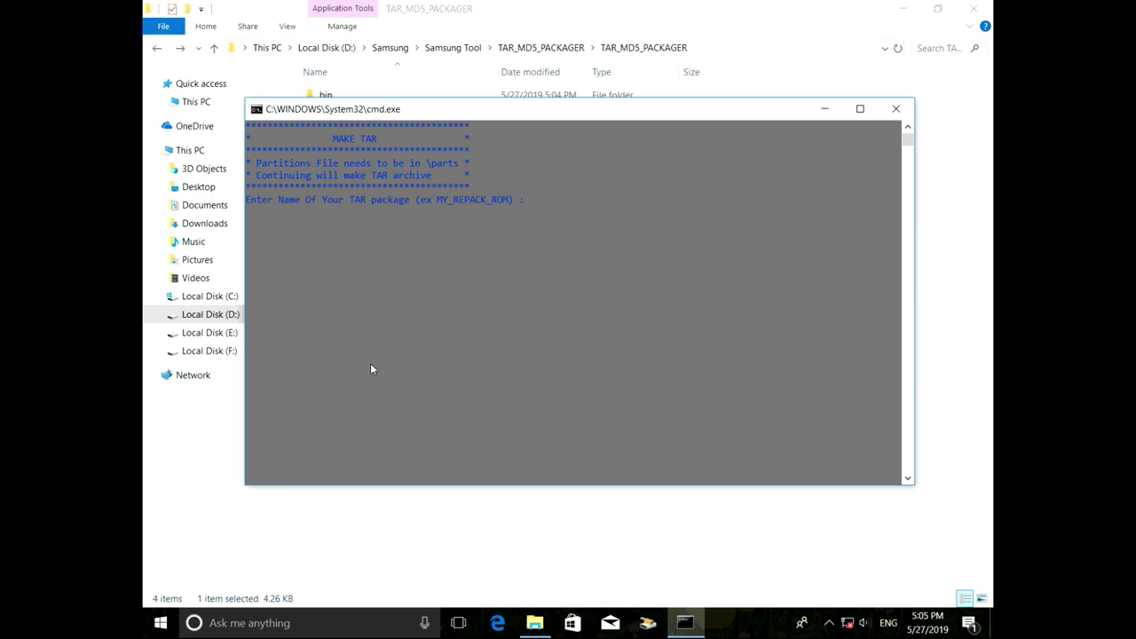
key("Return")
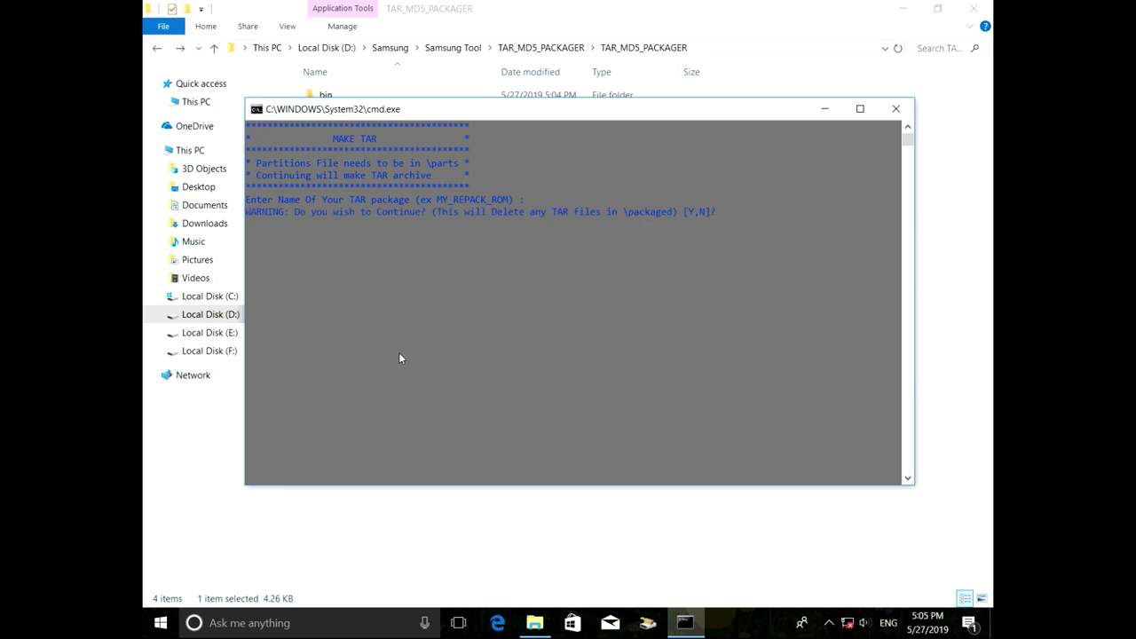
type("Y")
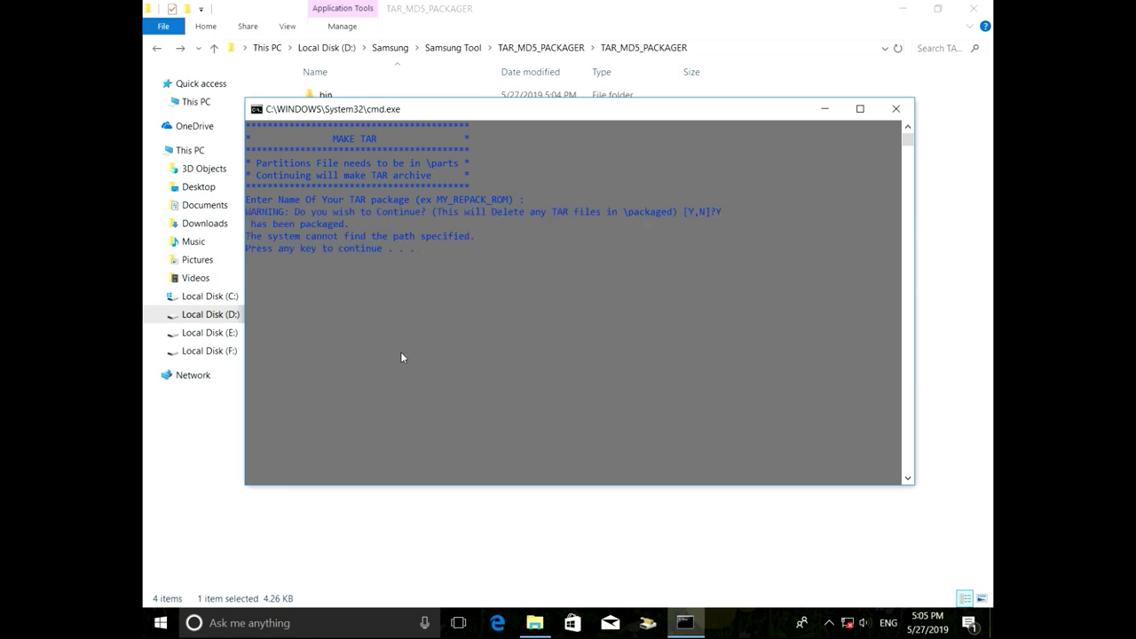
key("Return")
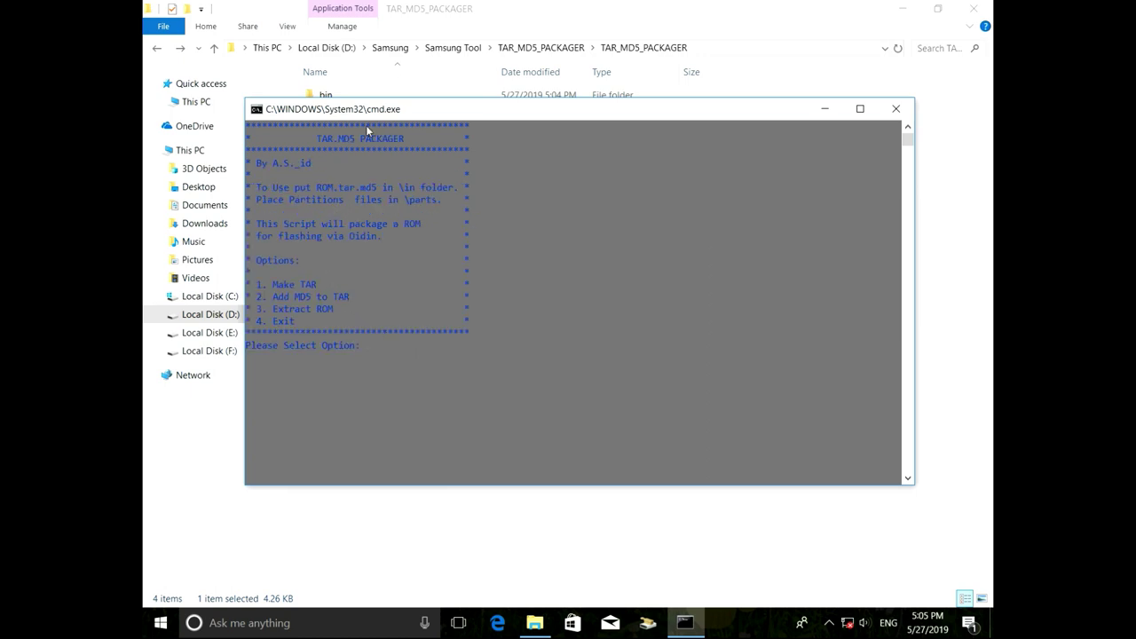
Look in the packaged folder for a generated TAR file and go back to the TAR_MD5_PACKAGER folder
left_click_drag(371, 115, 369, 205)
double_click(357, 112)
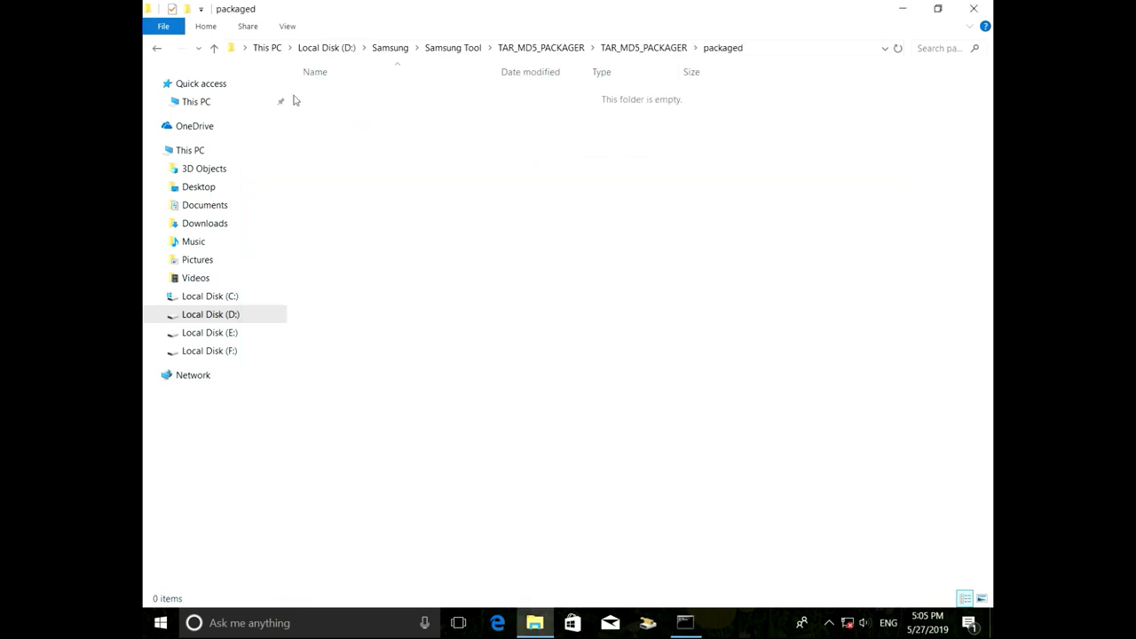
left_click(154, 50)
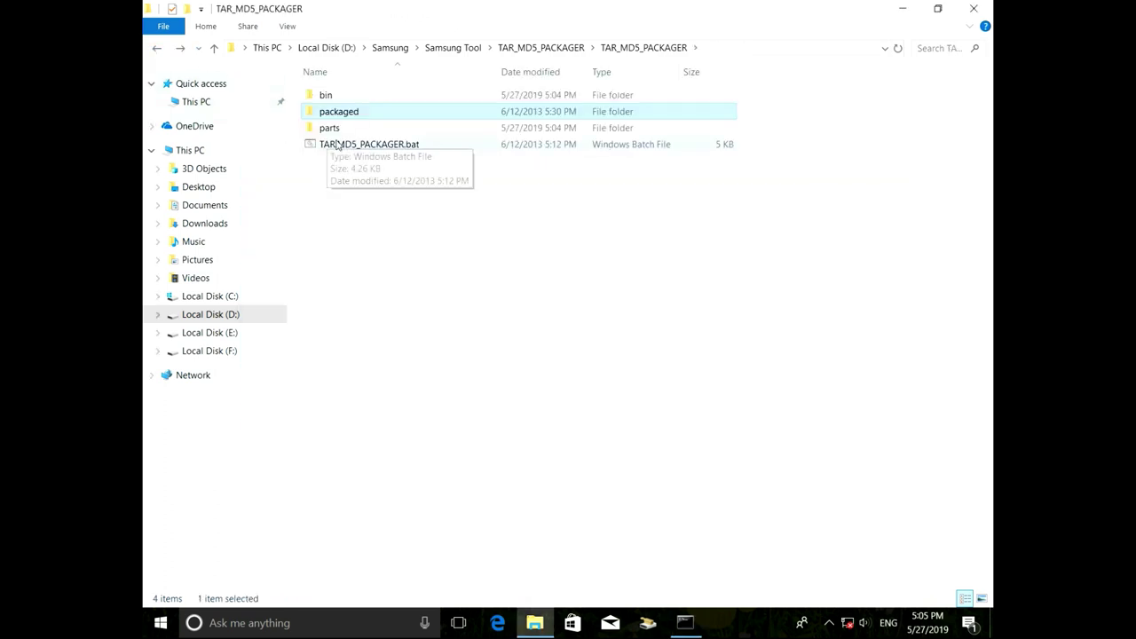
Run TAR.MD5_PACKAGER.bat normally, without administrator rights, and choose option 1, Make TAR
left_click(338, 146)
double_click(338, 147)
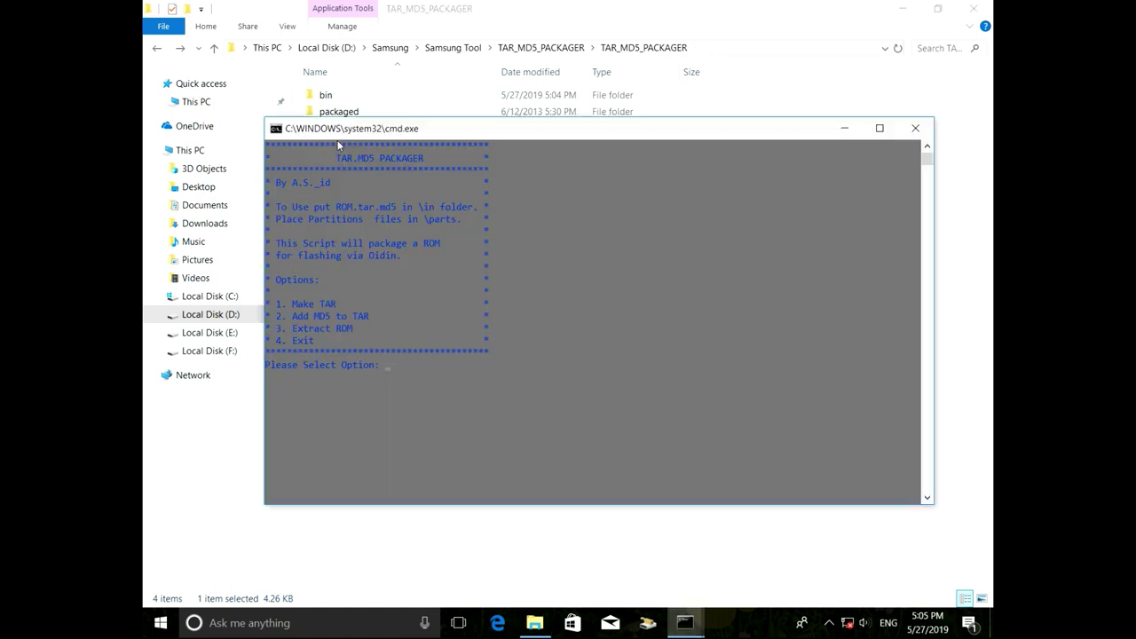
left_click(310, 303)
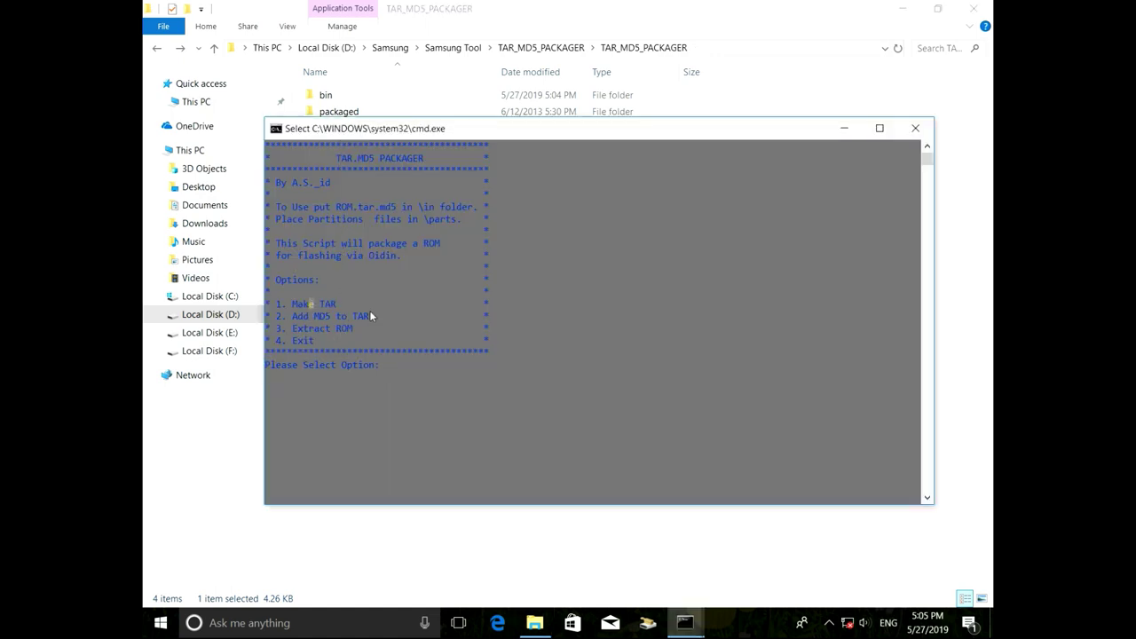
type("1")
key("Return")
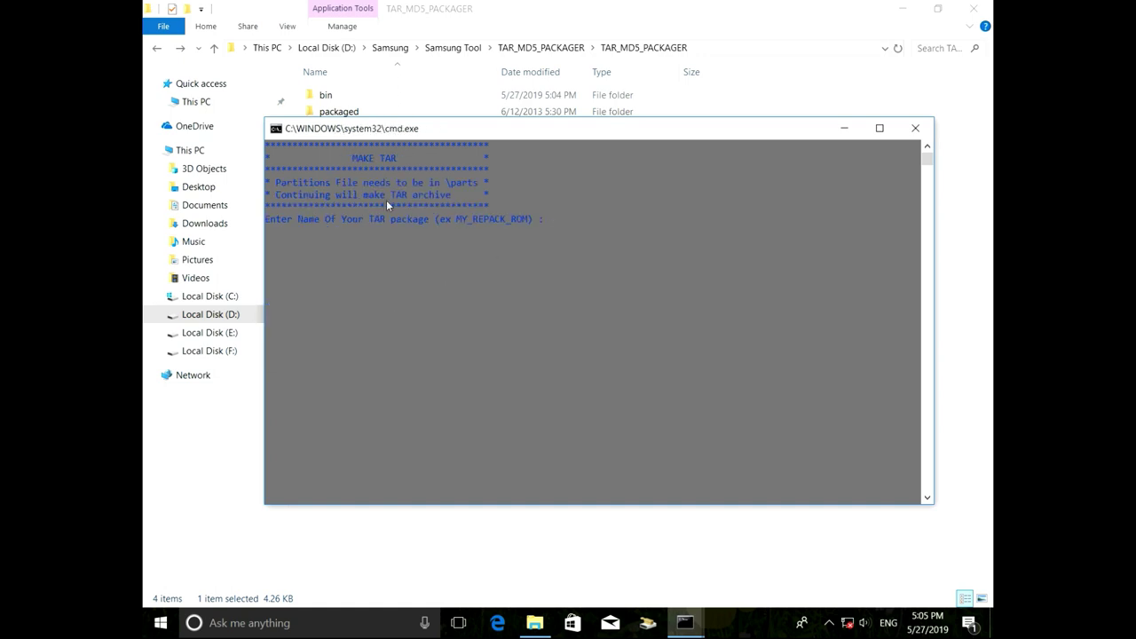
Name the TAR package twrp-2.8.7.0-hlteskt from the clipboard, confirm the packaging with Y and close the packager window
right_click(557, 222)
key("Return")
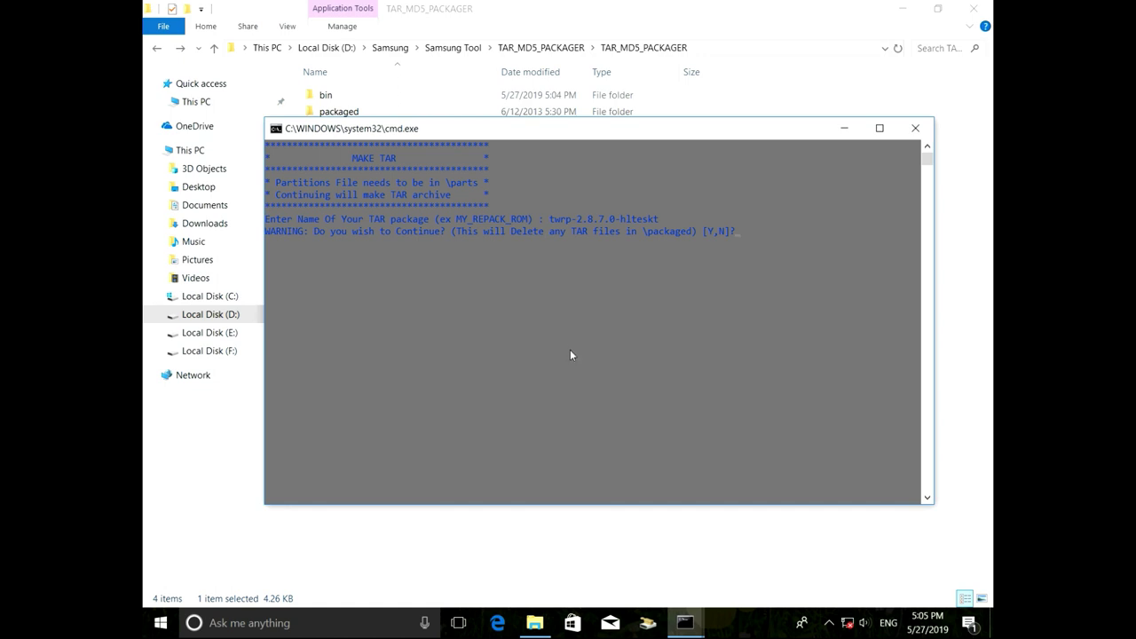
key("y")
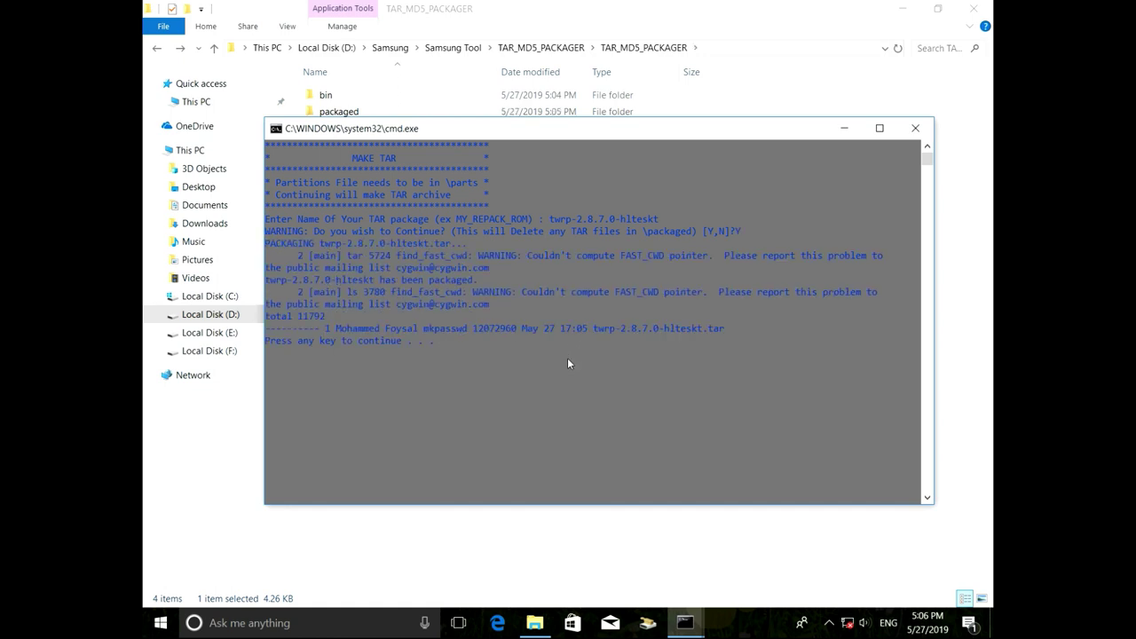
key("Return")
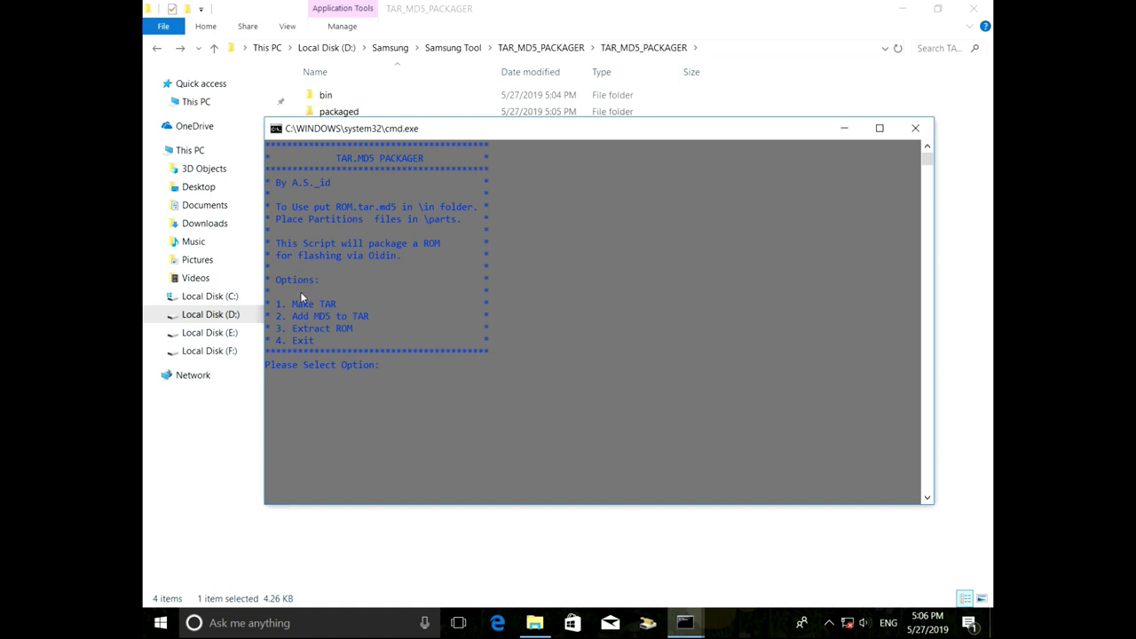
left_click(915, 128)
Examine the file name and file type in the properties of twrp-2.8.7.0-hlteskt.tar in the packaged folder
double_click(342, 116)
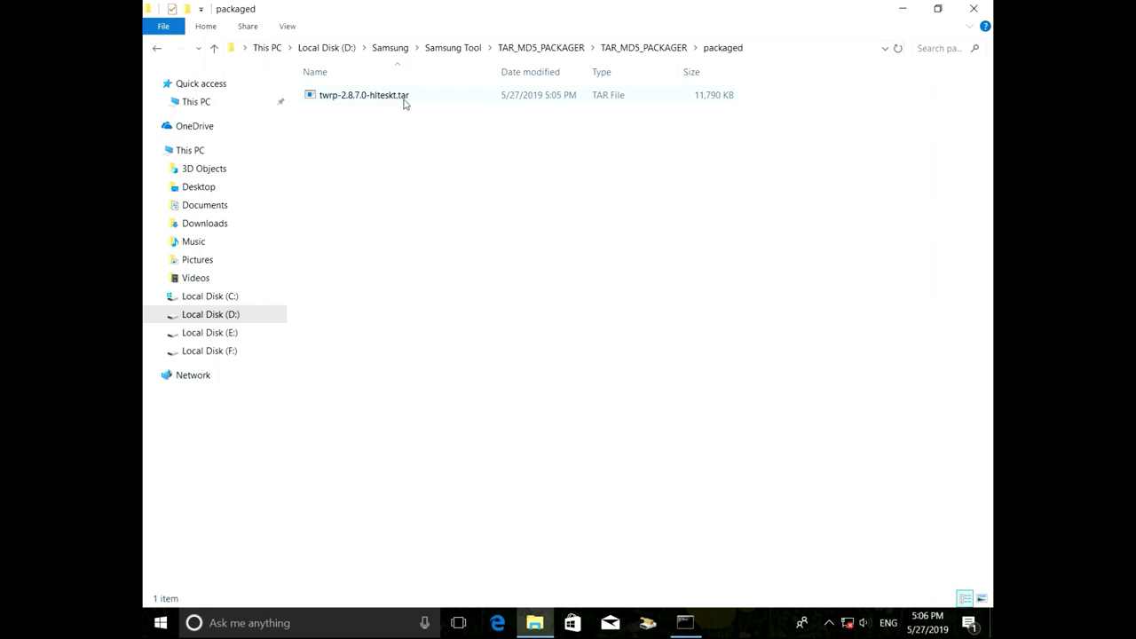
left_click(404, 102)
right_click(404, 102)
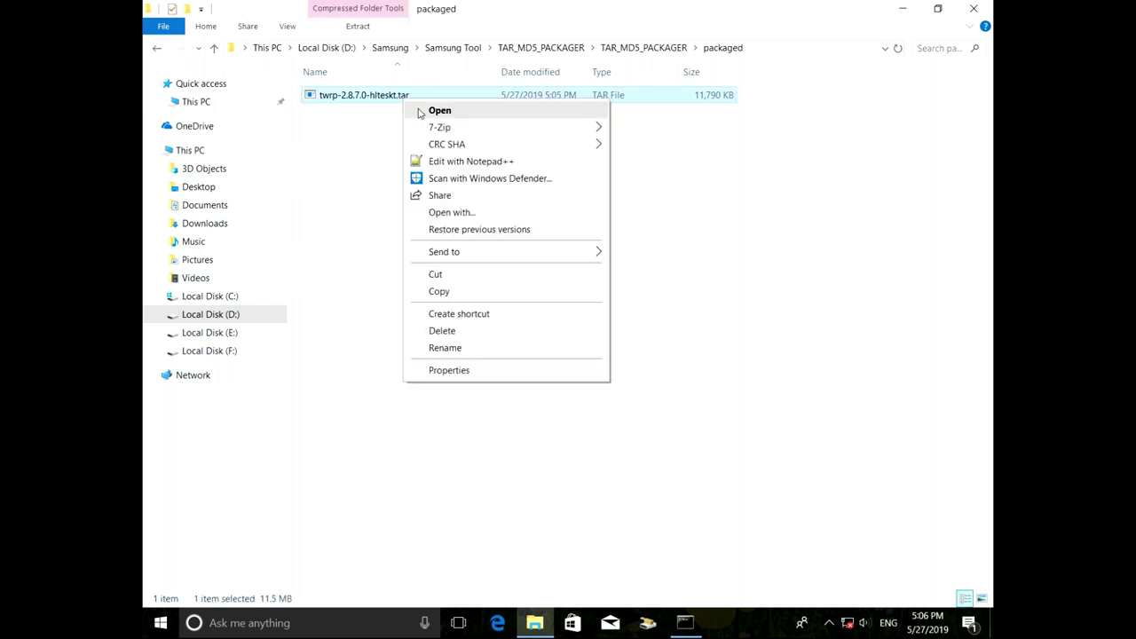
left_click(449, 370)
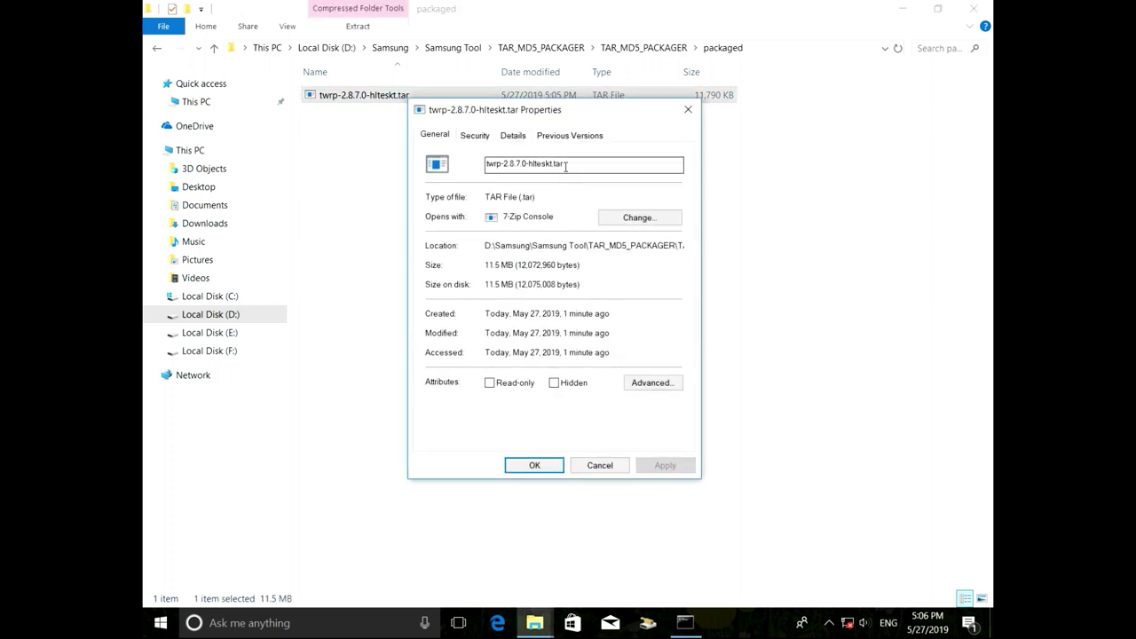
mouse_move(565, 166)
left_mouse_down()
mouse_move(532, 166)
mouse_move(564, 165)
left_mouse_up()
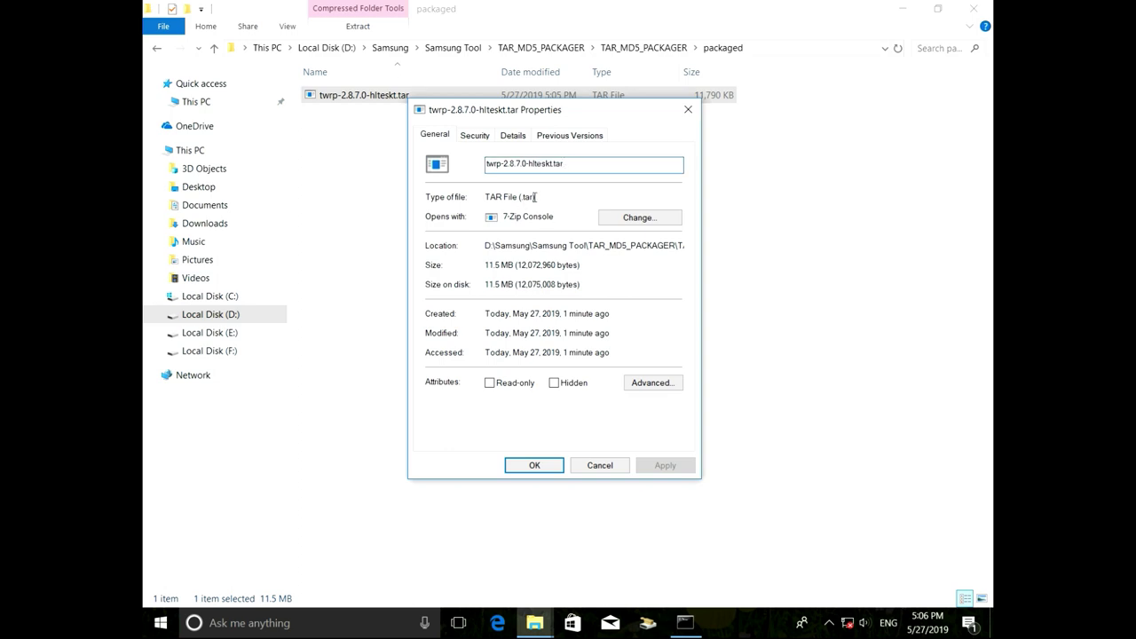
double_click(528, 195)
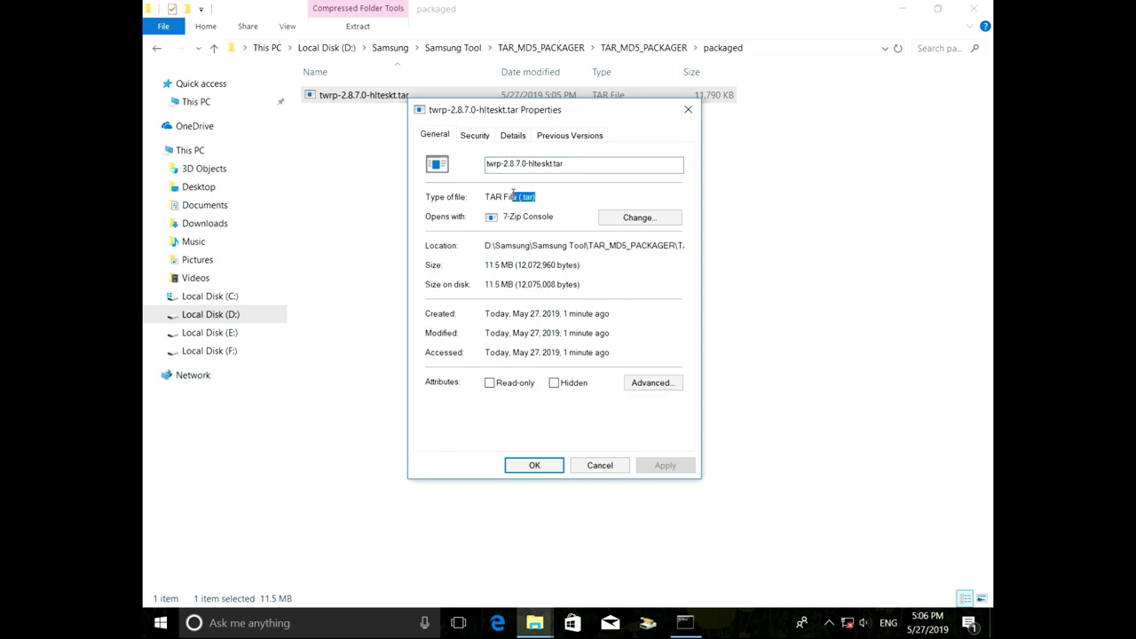
left_click(688, 109)
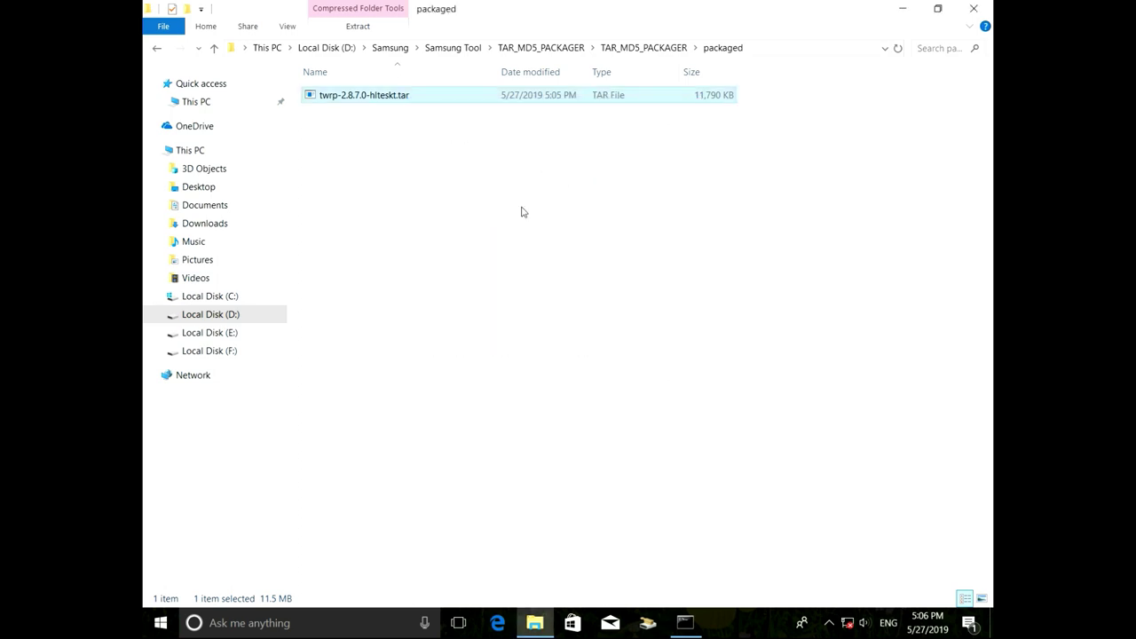
View the source image in the parts folder and return to the TAR_MD5_PACKAGER folder
left_click(157, 48)
double_click(333, 127)
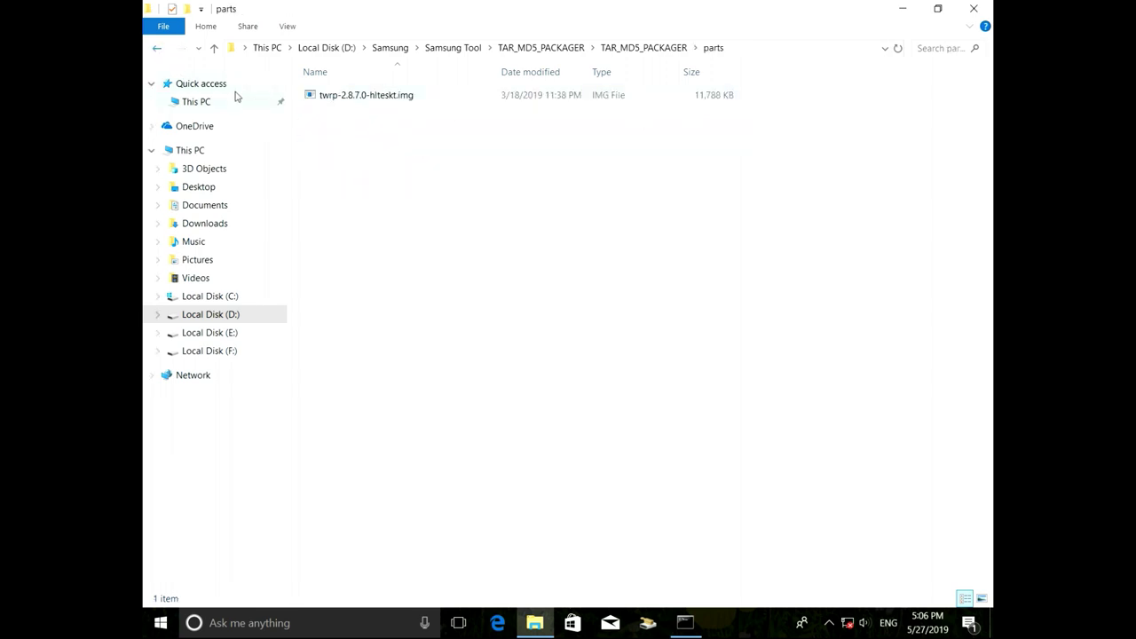
left_click(157, 48)
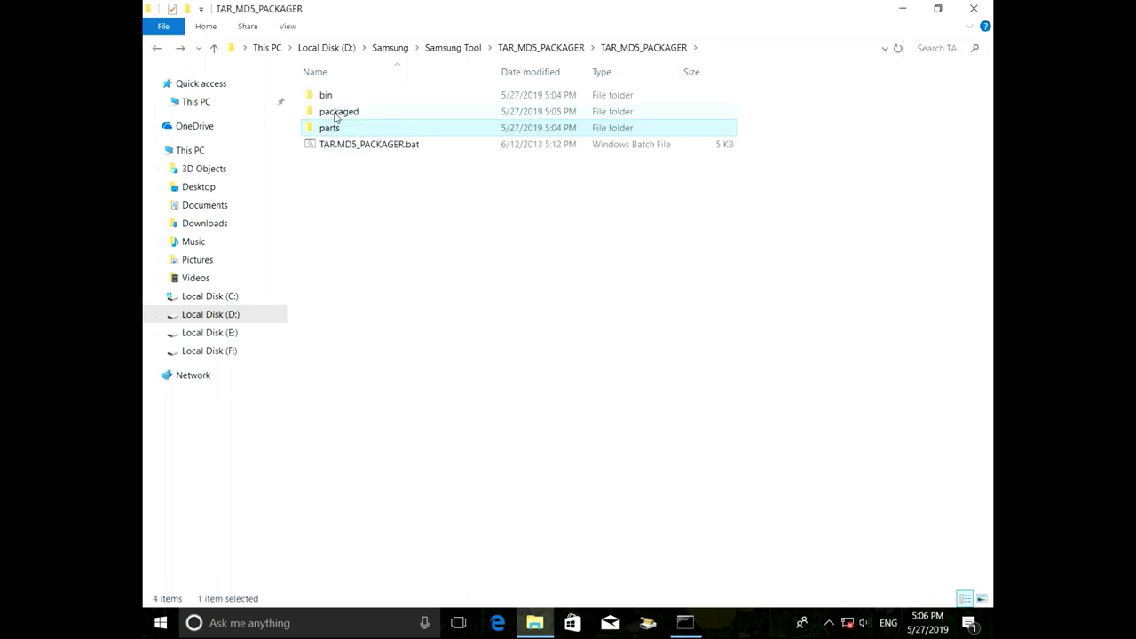
Cut the twrp-2.8.7.0-hlteskt.tar file from the packaged folder
double_click(334, 118)
left_click(358, 104)
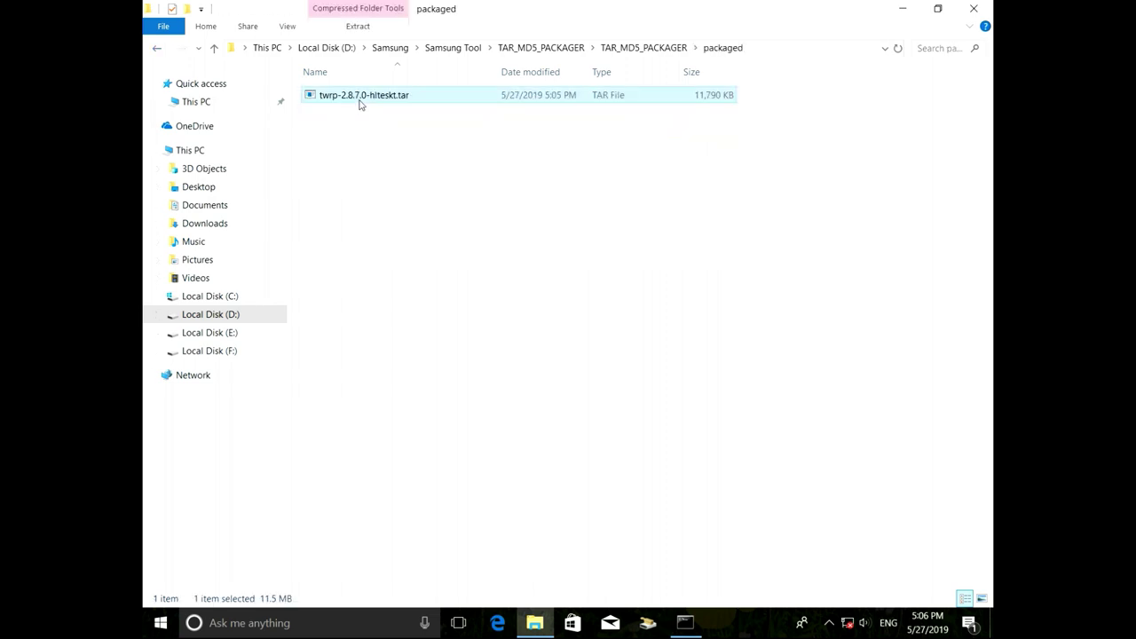
right_click(361, 101)
left_click(404, 279)
Paste twrp-2.8.7.0-hlteskt.tar into the Stock Recovery folder under D:\Samsung
left_click(158, 51)
left_click(157, 50)
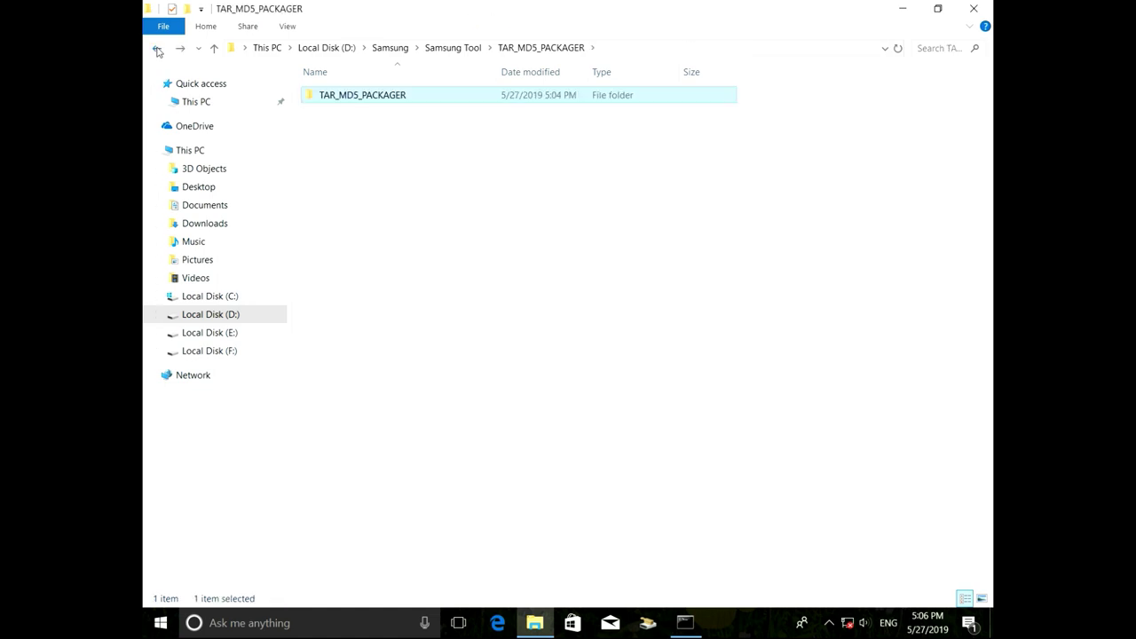
left_click(157, 50)
left_click(158, 50)
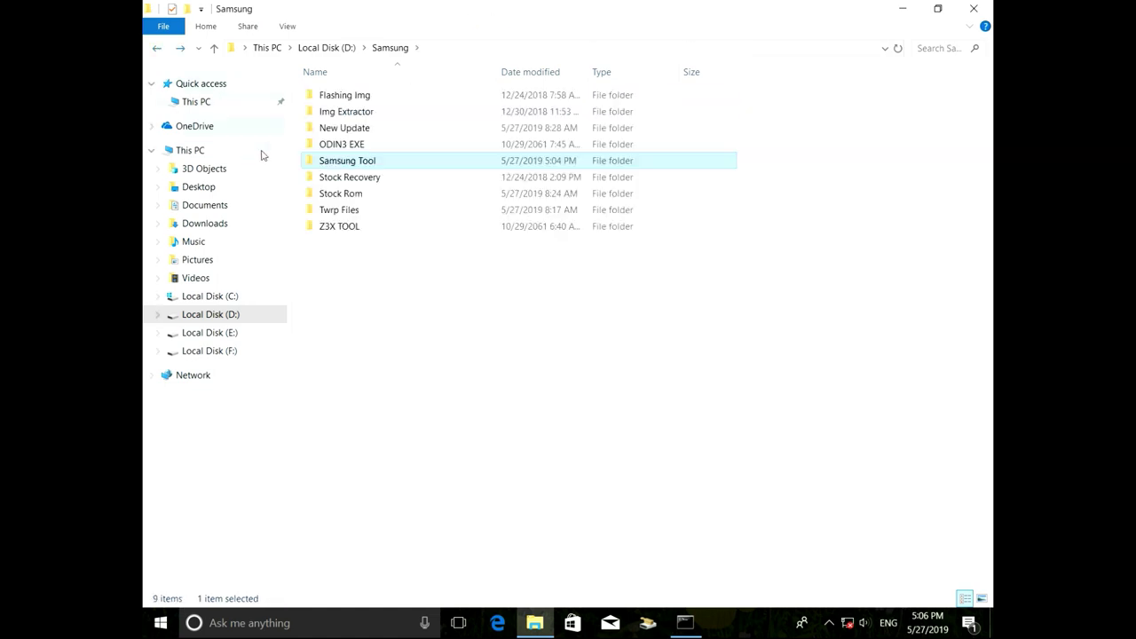
double_click(350, 181)
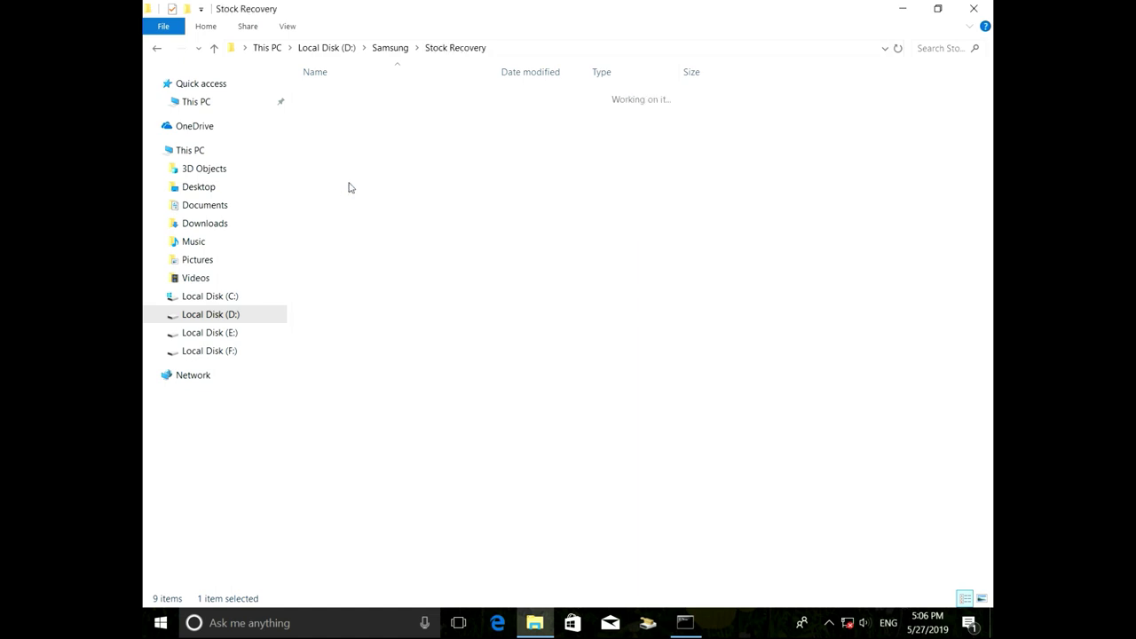
right_click(384, 262)
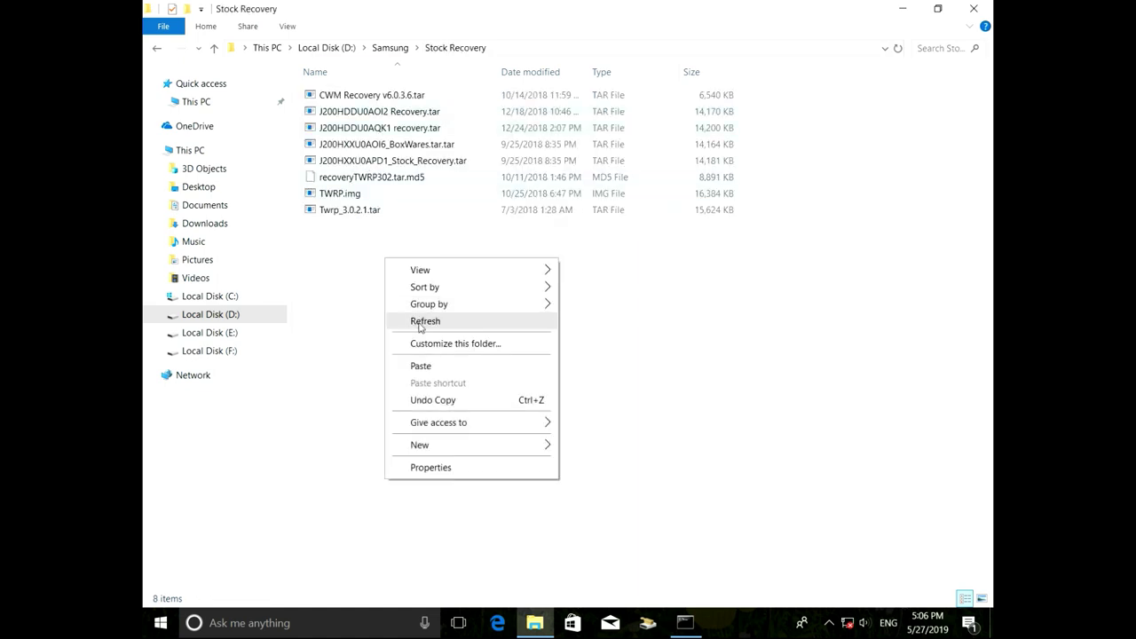
left_click(397, 365)
left_click(409, 349)
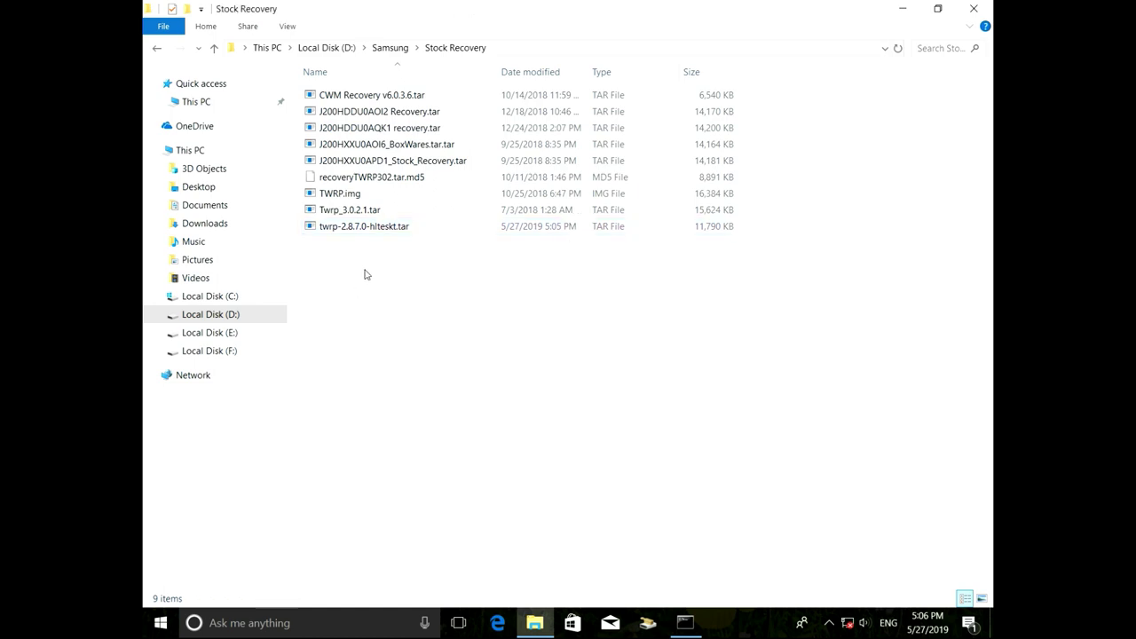
Return to the Stock Recovery folder and open twrp-2.8.7.0-hlteskt.tar to examine its contents
left_click(156, 49)
left_click(156, 49)
double_click(347, 192)
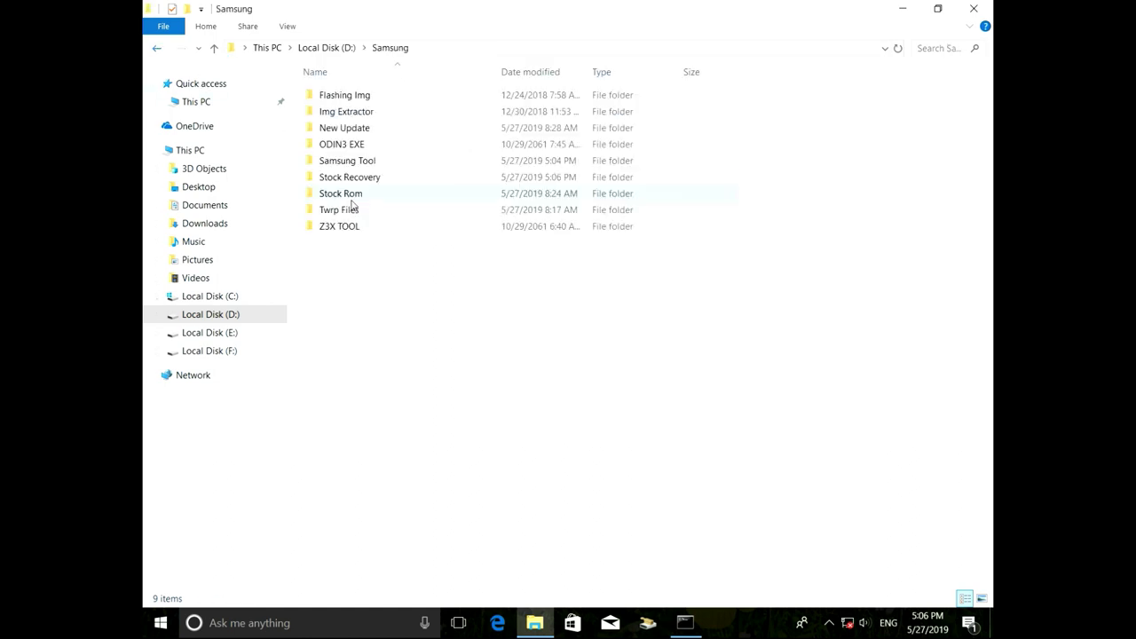
double_click(338, 195)
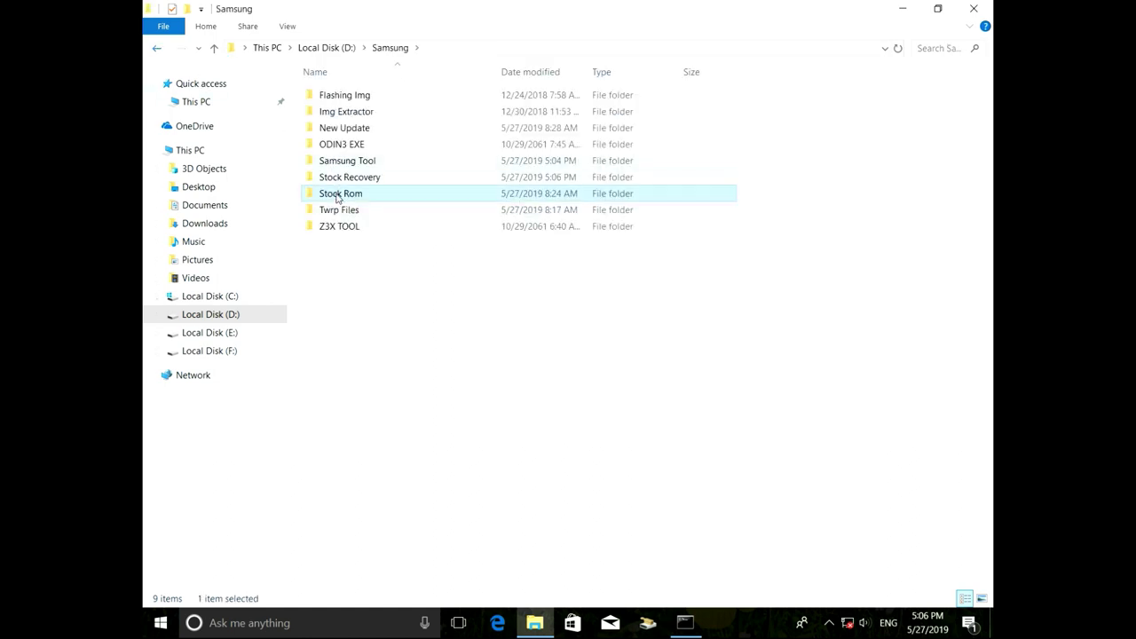
key("alt+Left")
double_click(351, 178)
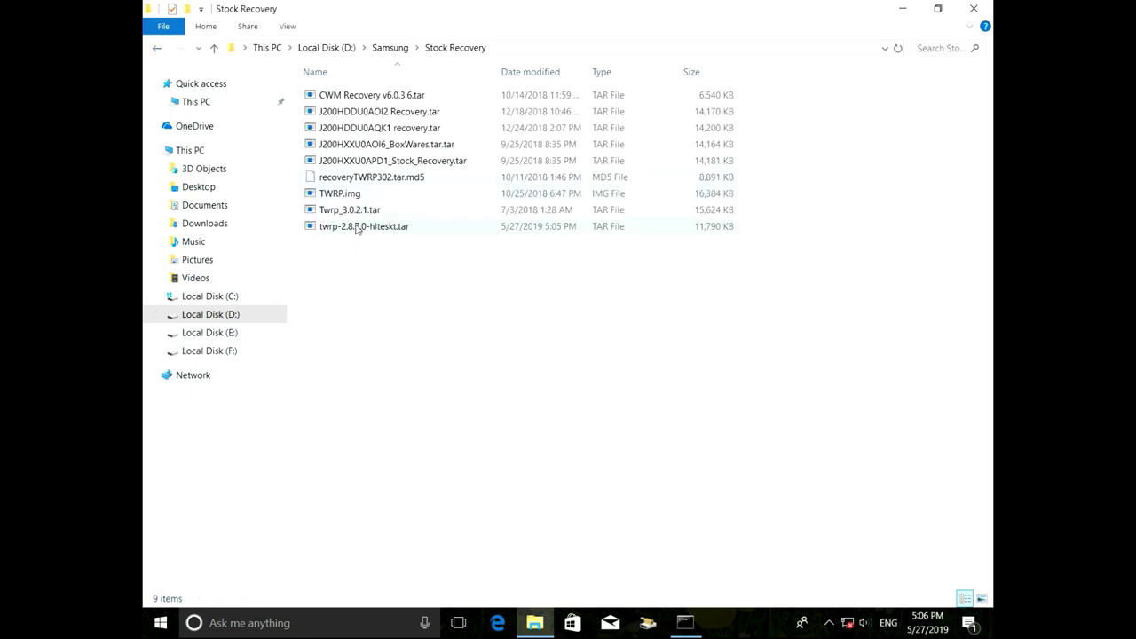
right_click(356, 228)
left_click(375, 241)
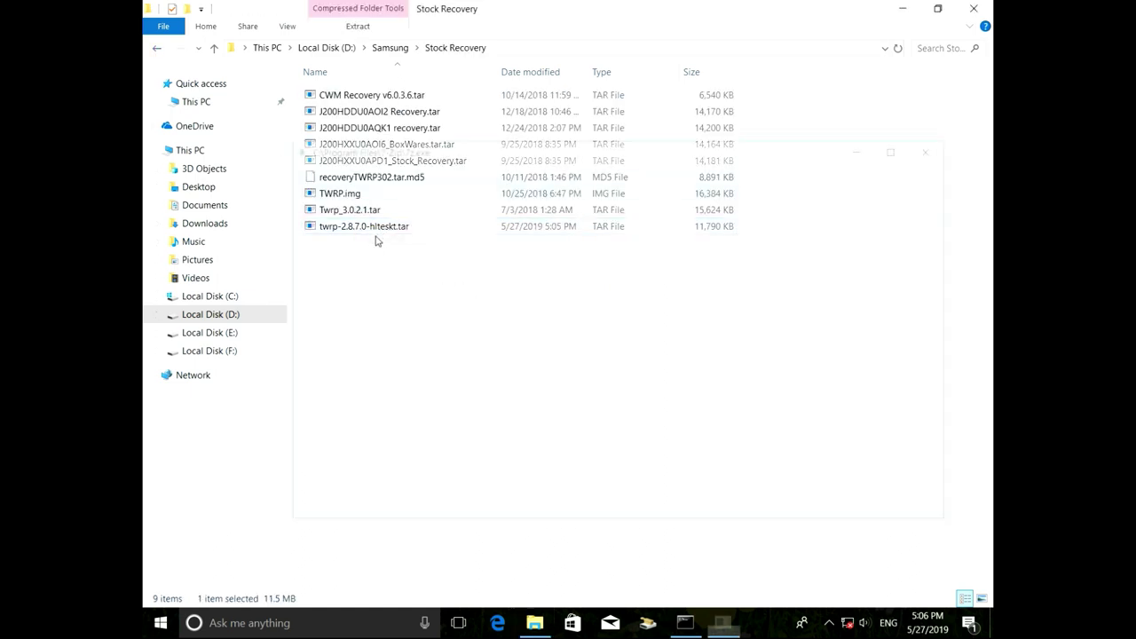
Extract twrp-2.8.7.0-hlteskt.tar with 7-Zip directly into the Stock Recovery folder
left_click(380, 228)
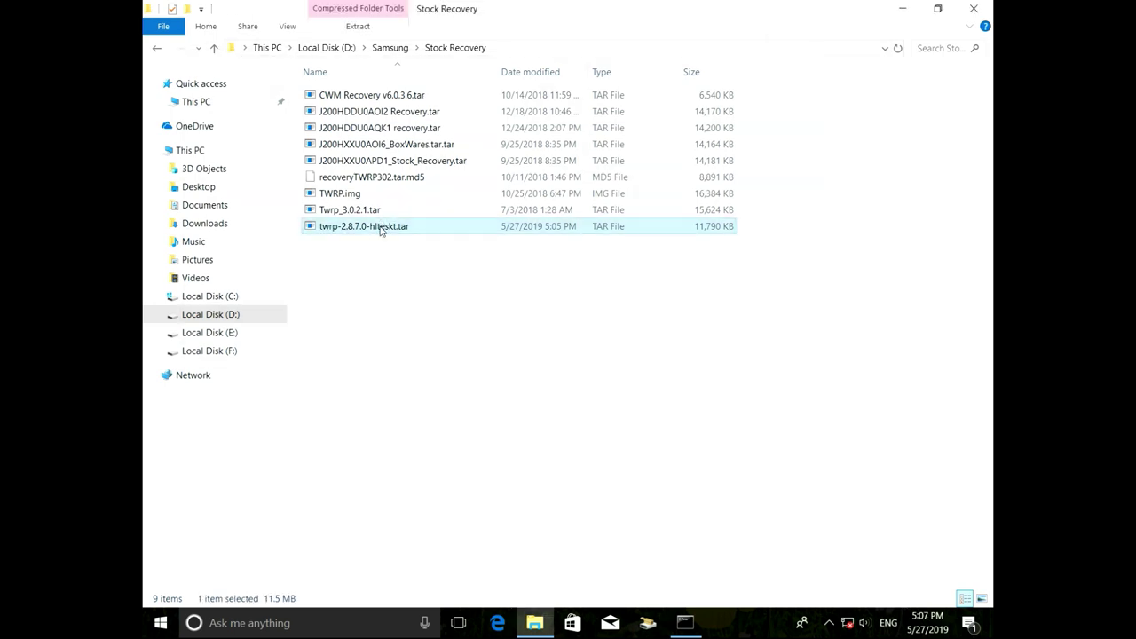
right_click(423, 232)
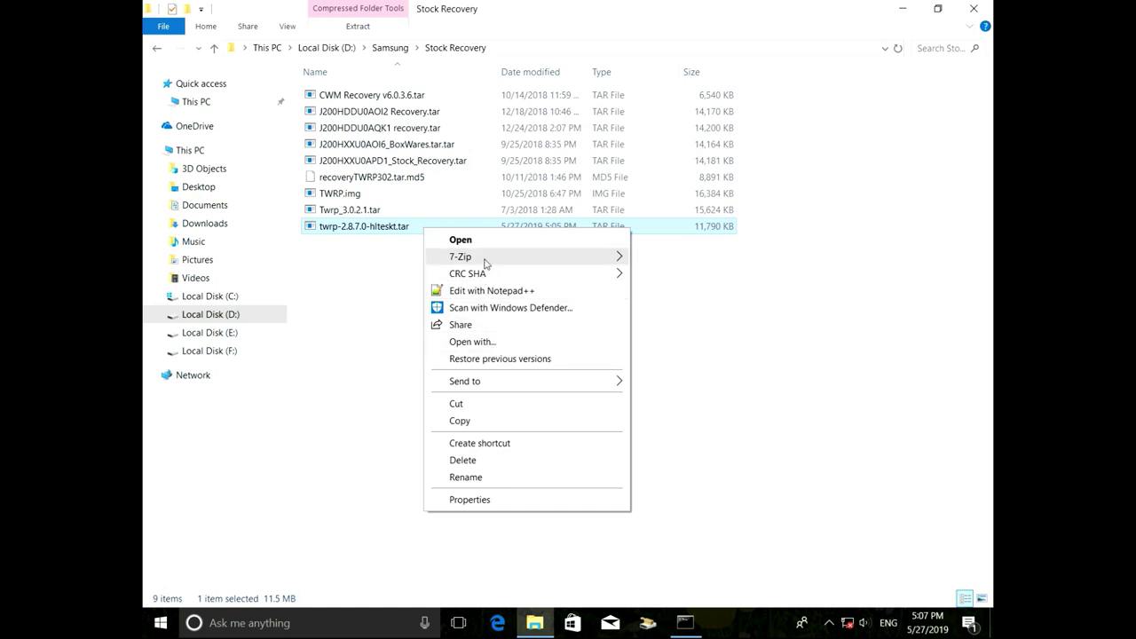
mouse_move(487, 259)
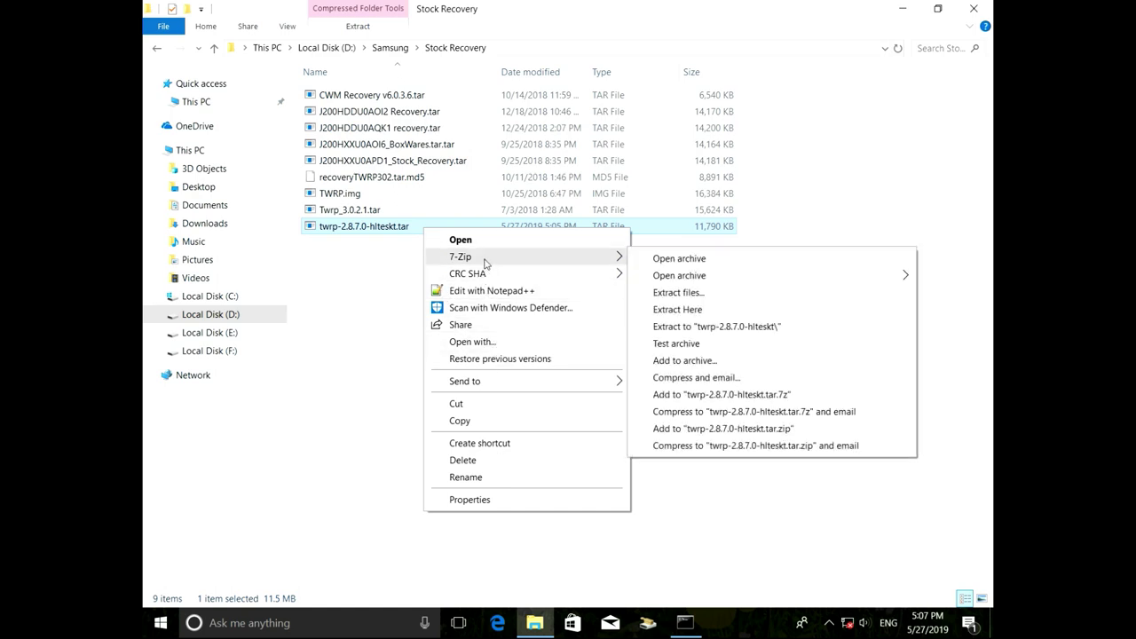
left_click(680, 309)
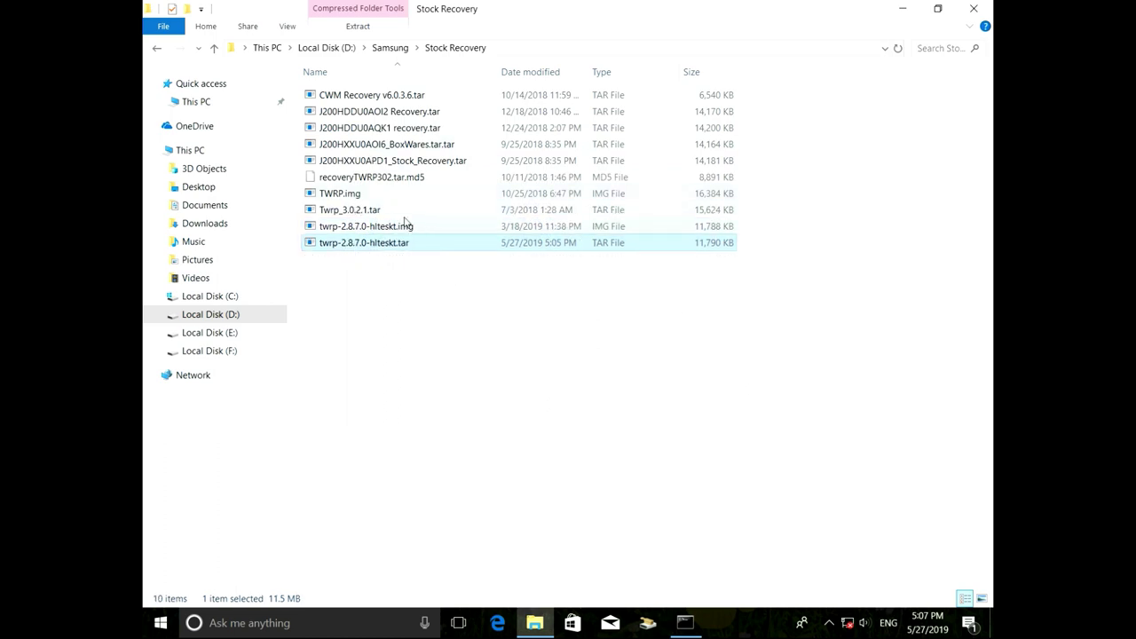
Delete the extracted twrp-2.8.7.0-hlteskt.img from the Stock Recovery folder
left_click(399, 229)
right_click(399, 229)
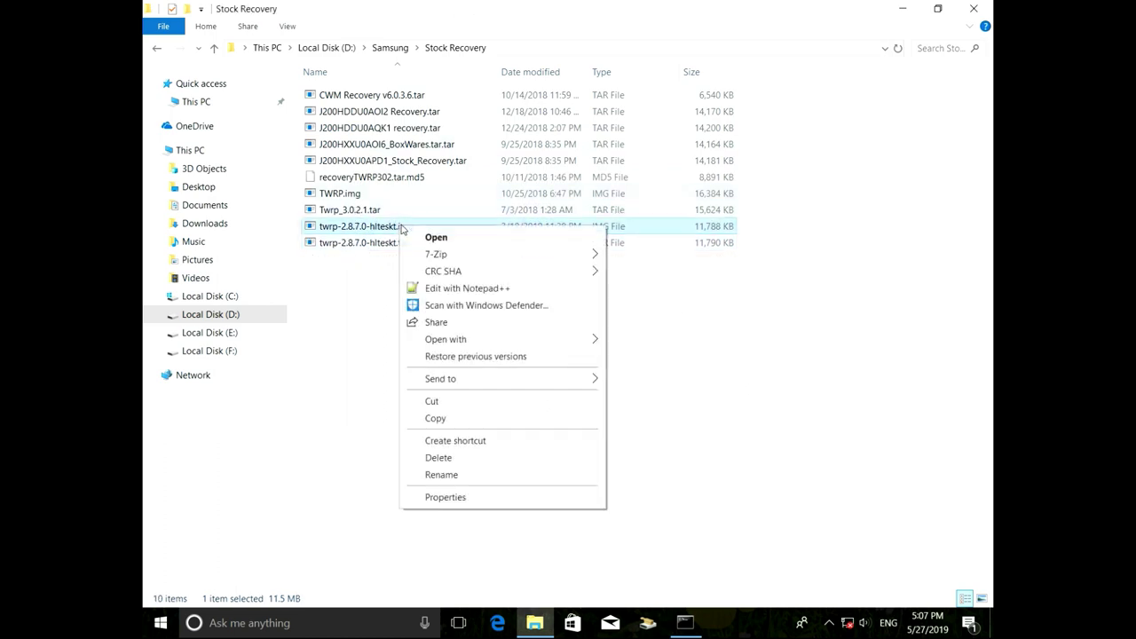
left_click(448, 458)
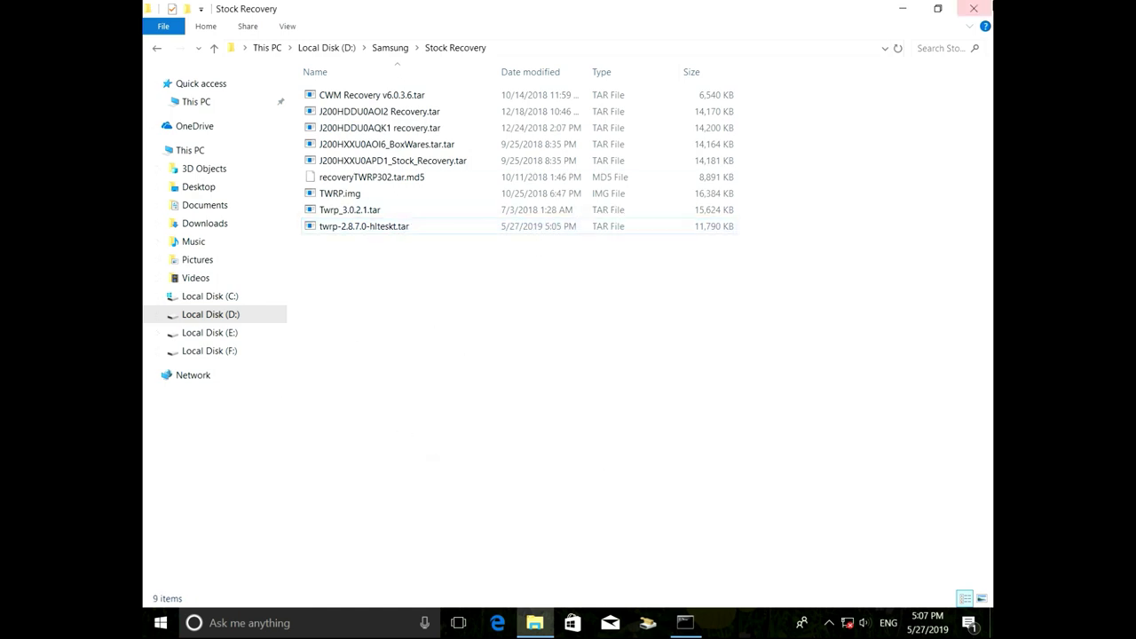
Close the Stock Recovery folder window and the TAR.MD5 PACKAGER console
left_click(973, 9)
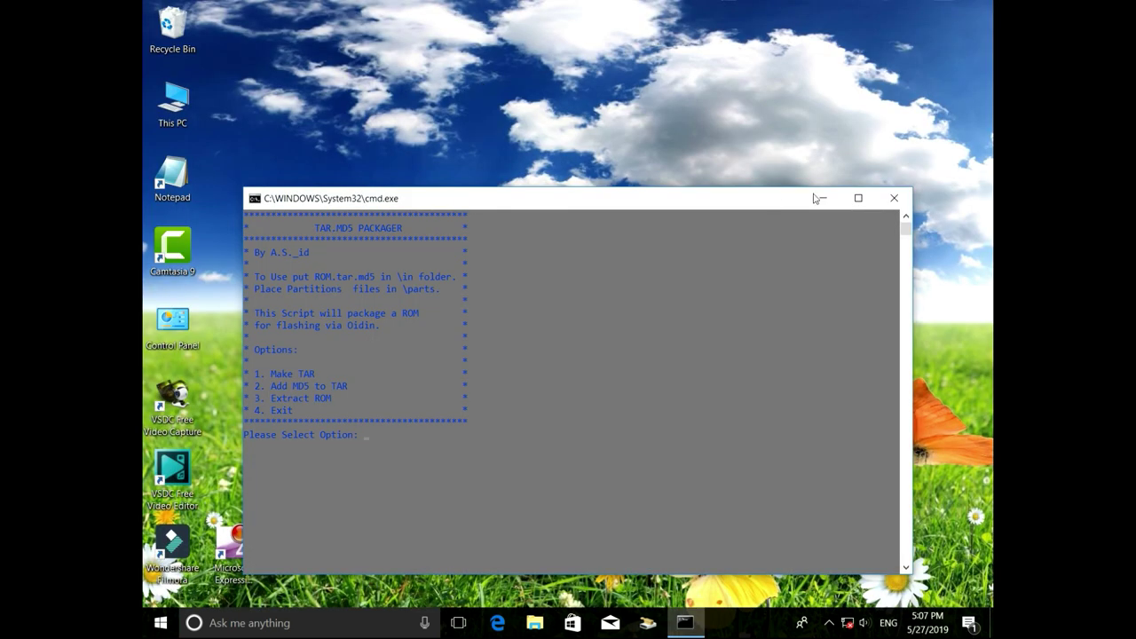
left_click(893, 198)
right_click(509, 126)
left_click(571, 168)
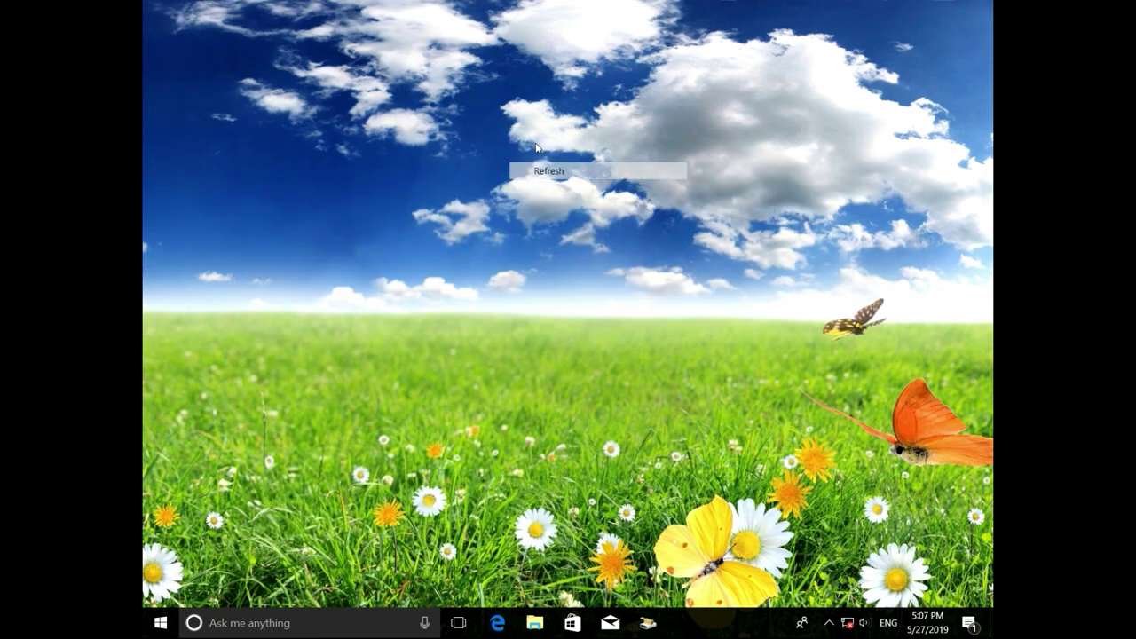
right_click(535, 142)
left_click(575, 187)
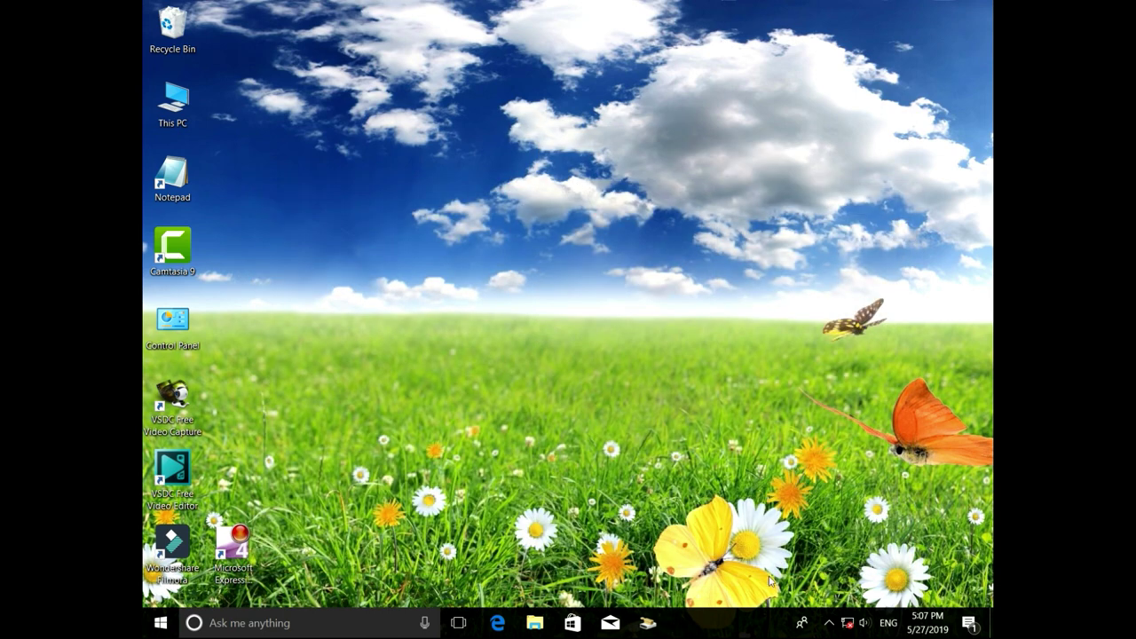
left_click(830, 621)
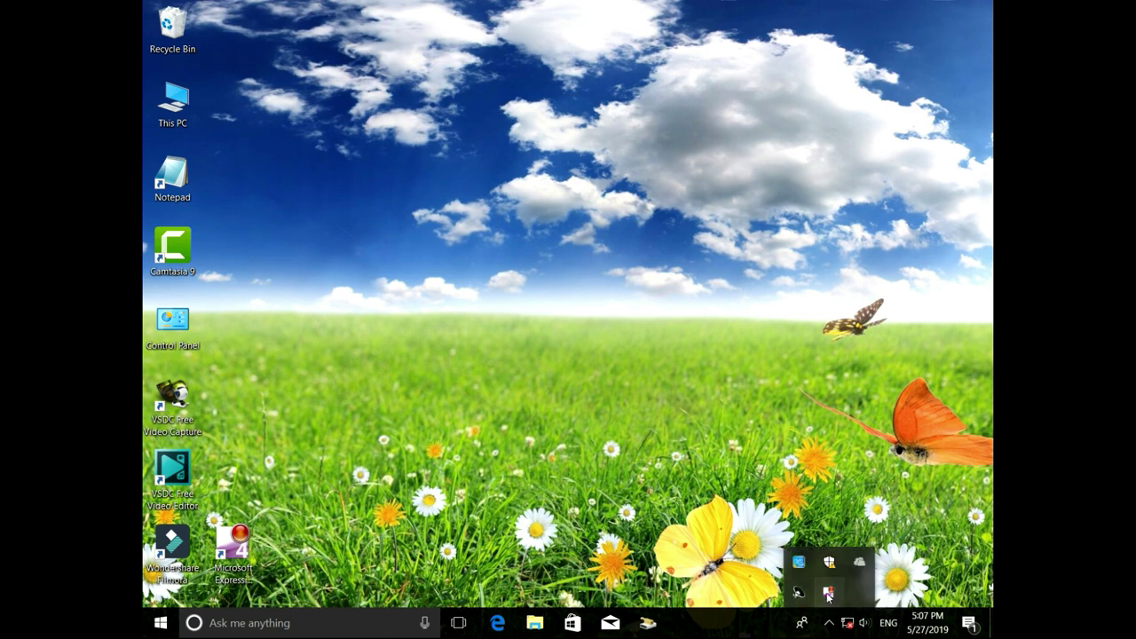